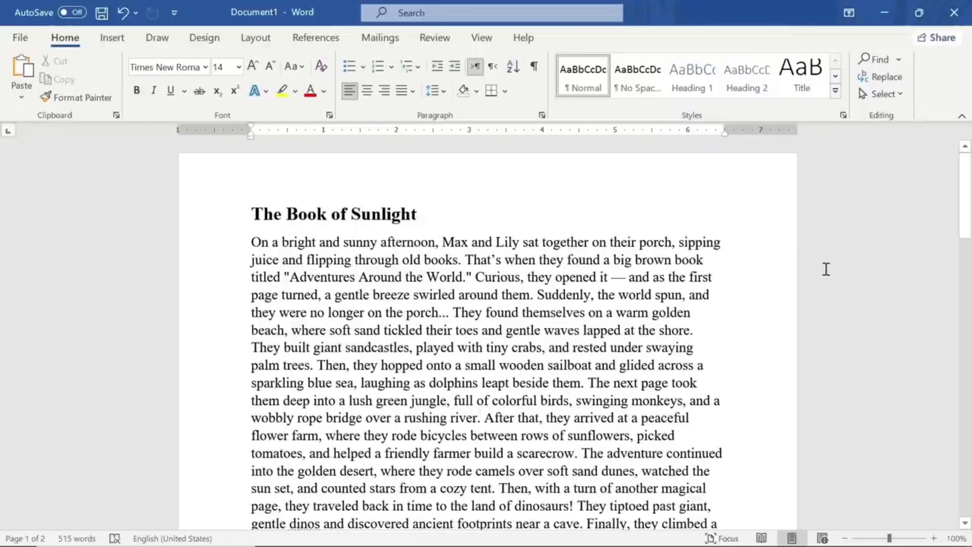
- Copy the full story, including its title "The Book of Sunlight", from the Word document
{"action": "middle_click", "coordinate": [825, 273]}
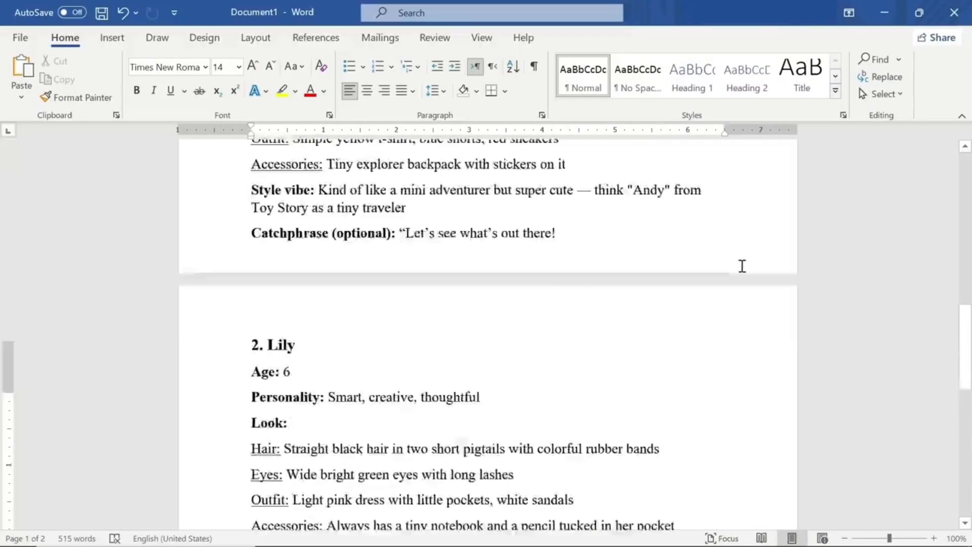
{"action": "scroll", "coordinate": [743, 266], "scroll_direction": "up", "scroll_amount": 15}
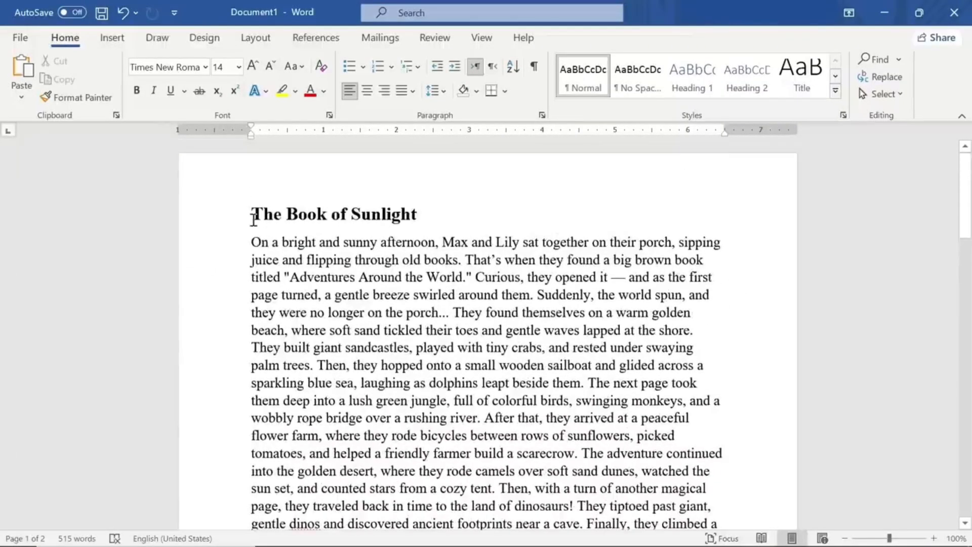
{"action": "left_click_drag", "start_coordinate": [291, 230], "coordinate": [678, 375]}
{"action": "right_click", "coordinate": [678, 375]}
{"action": "left_click", "coordinate": [658, 79]}
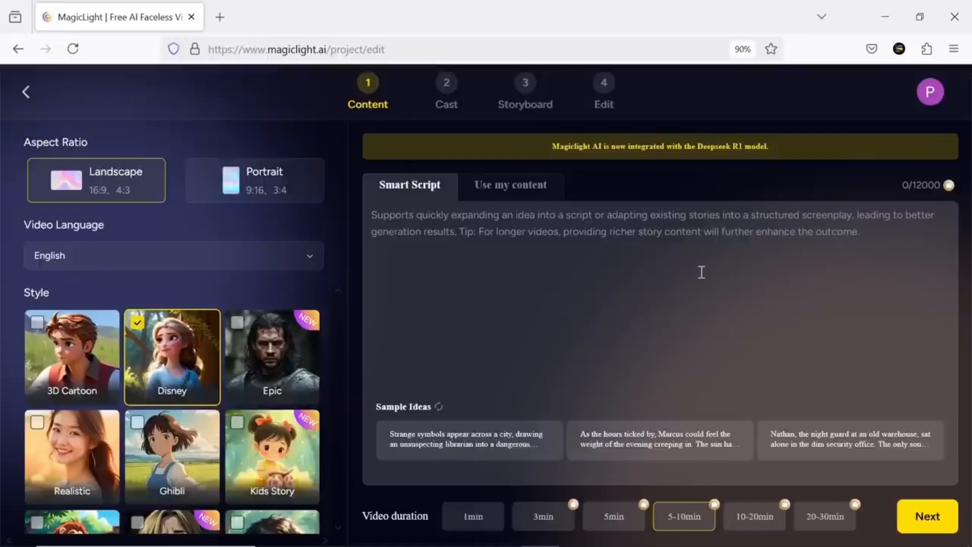
- In MagicLight, try out the sample ideas as script text, refresh the suggestions and load a new one
{"action": "left_click", "coordinate": [480, 455]}
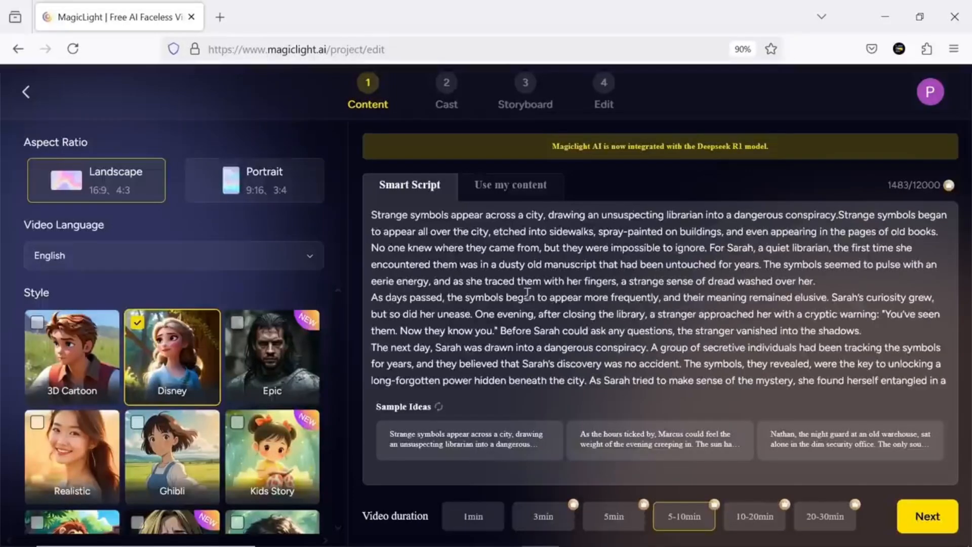
{"action": "left_click", "coordinate": [631, 435]}
{"action": "left_click", "coordinate": [816, 438]}
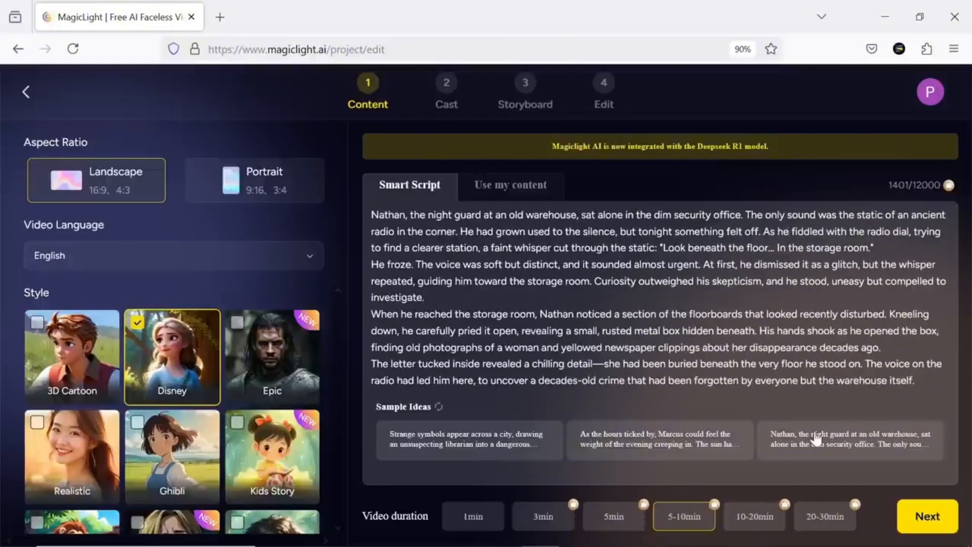
{"action": "left_click", "coordinate": [438, 407]}
{"action": "left_click", "coordinate": [450, 438]}
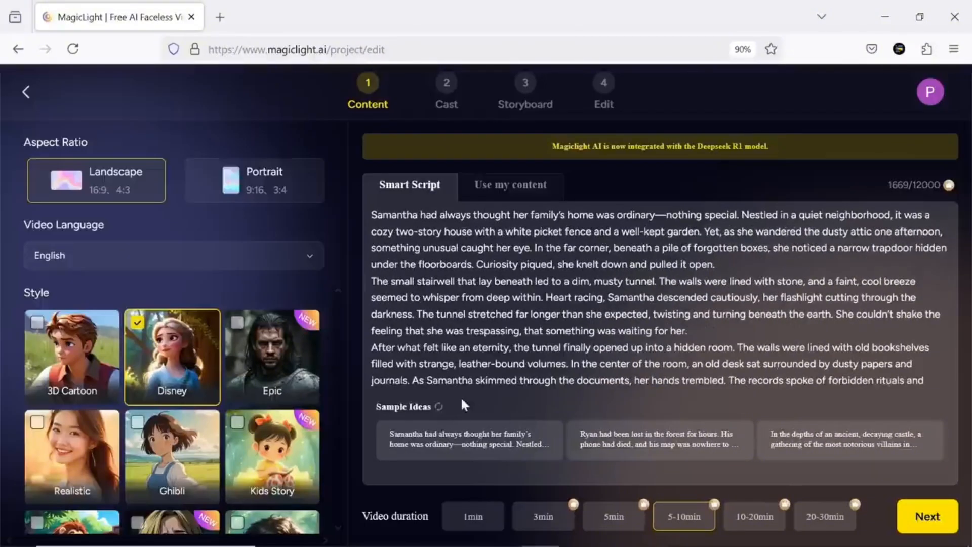
- Replace the sample text in the Smart Script editor with the copied story "The Book of Sunlight"
{"action": "left_click", "coordinate": [619, 296]}
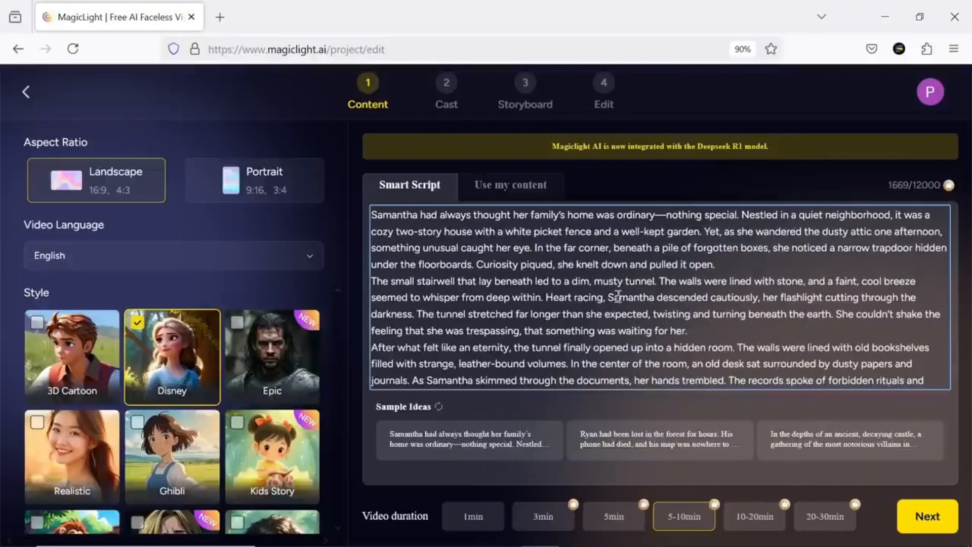
{"action": "key", "text": "ctrl+a"}
{"action": "key", "text": "BackSpace"}
{"action": "right_click", "coordinate": [442, 217]}
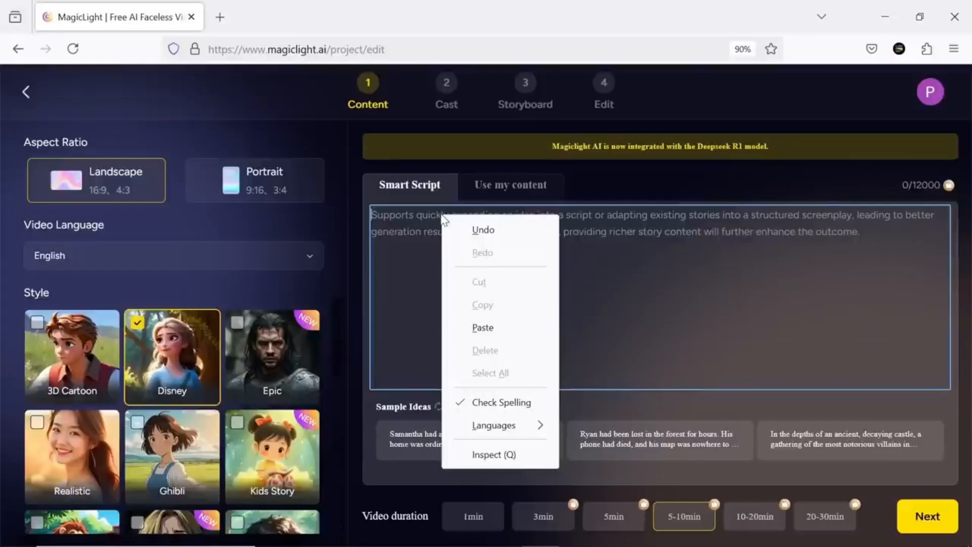
{"action": "left_click", "coordinate": [490, 327]}
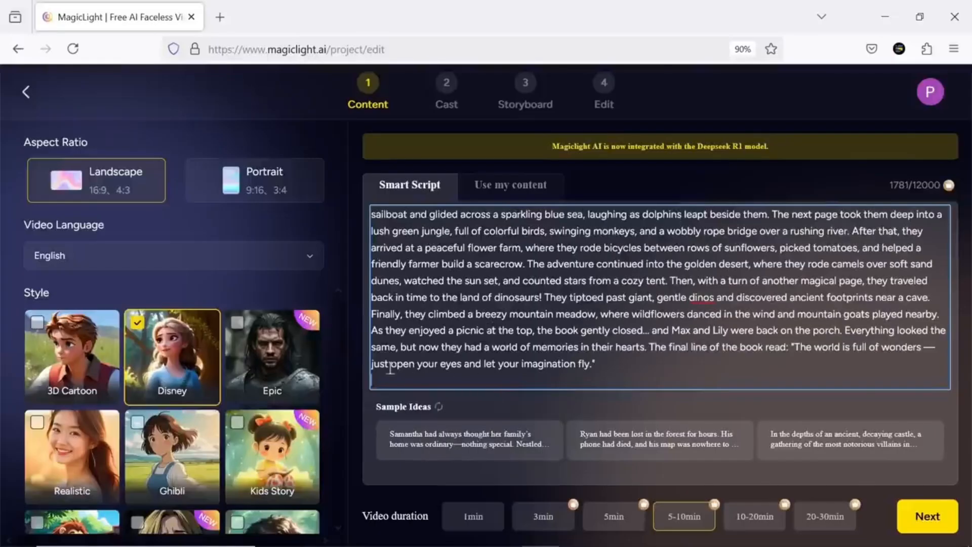
- Set the aspect ratio to Landscape and the video language to English
{"action": "left_click", "coordinate": [220, 188]}
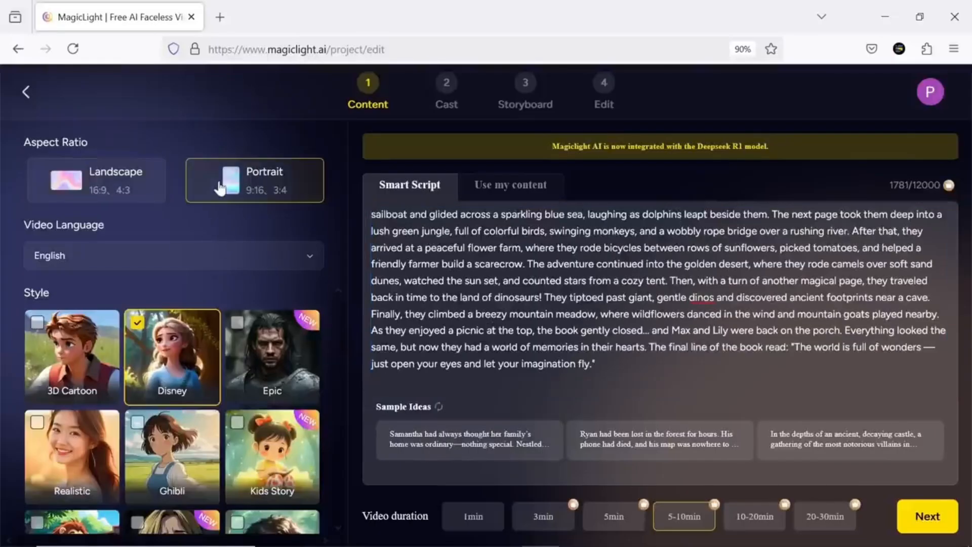
{"action": "left_click", "coordinate": [113, 193]}
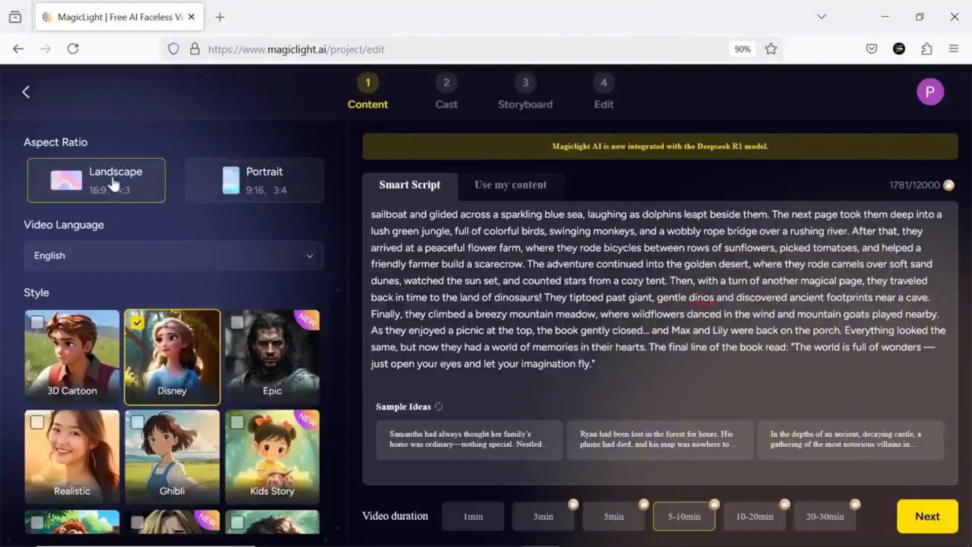
{"action": "left_click", "coordinate": [117, 256]}
{"action": "scroll", "coordinate": [118, 330], "scroll_direction": "down", "scroll_amount": 3}
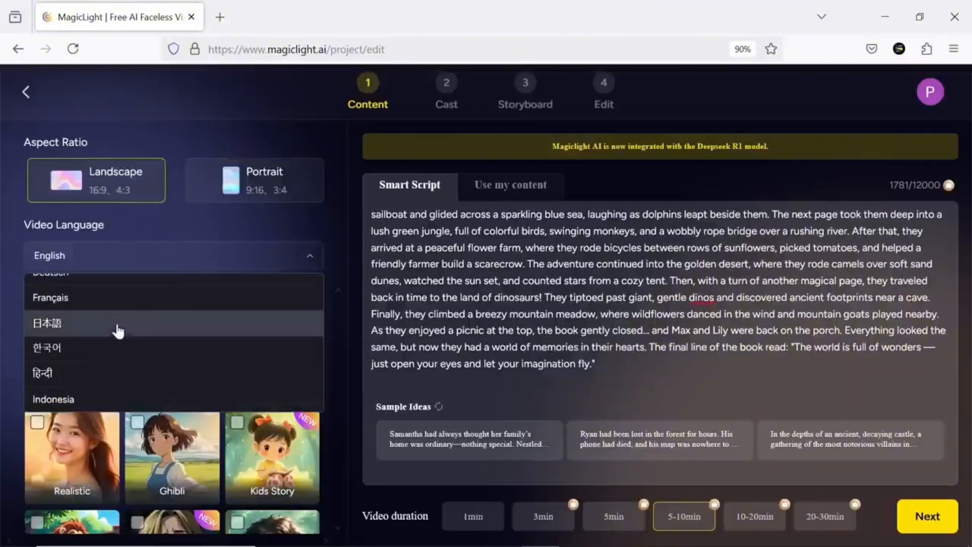
{"action": "scroll", "coordinate": [119, 390], "scroll_direction": "up", "scroll_amount": 4}
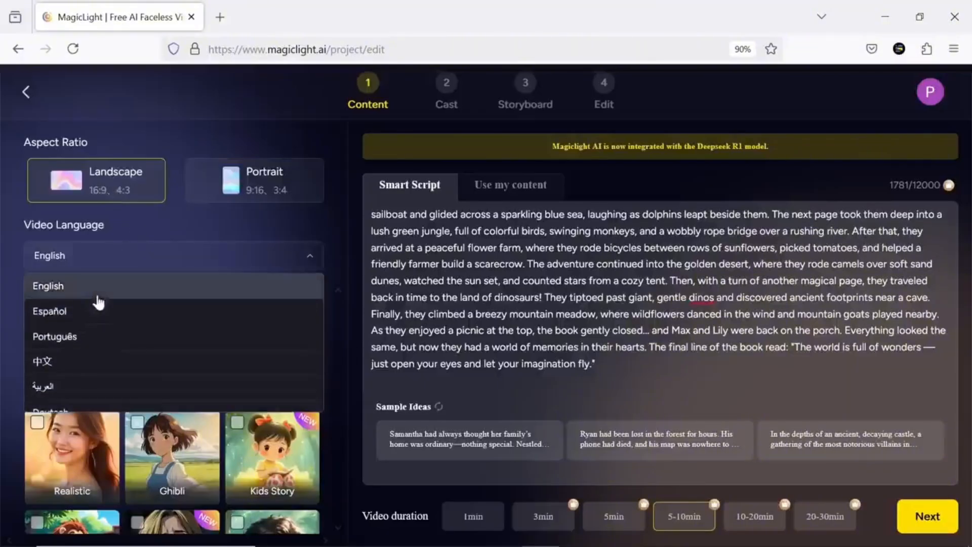
{"action": "left_click", "coordinate": [96, 289]}
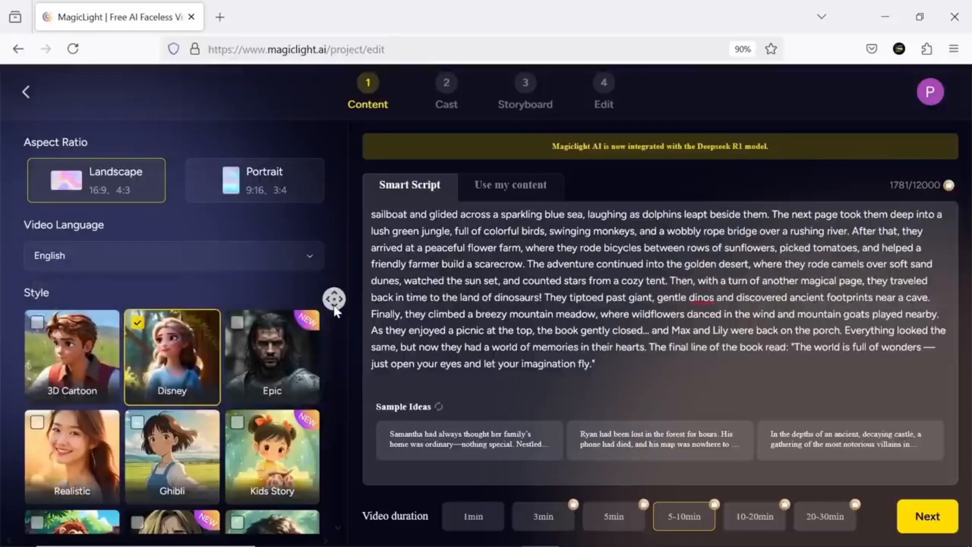
- Look through the available styles, keep Disney, and generate the scene script for a 5-10min video
{"action": "scroll", "coordinate": [335, 310], "scroll_direction": "down", "scroll_amount": 5}
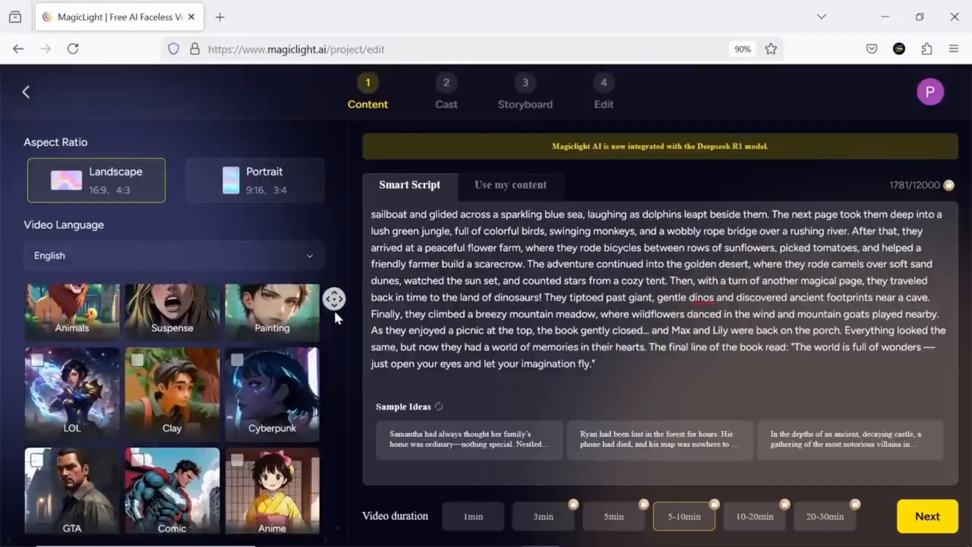
{"action": "scroll", "coordinate": [330, 345], "scroll_direction": "up", "scroll_amount": 6}
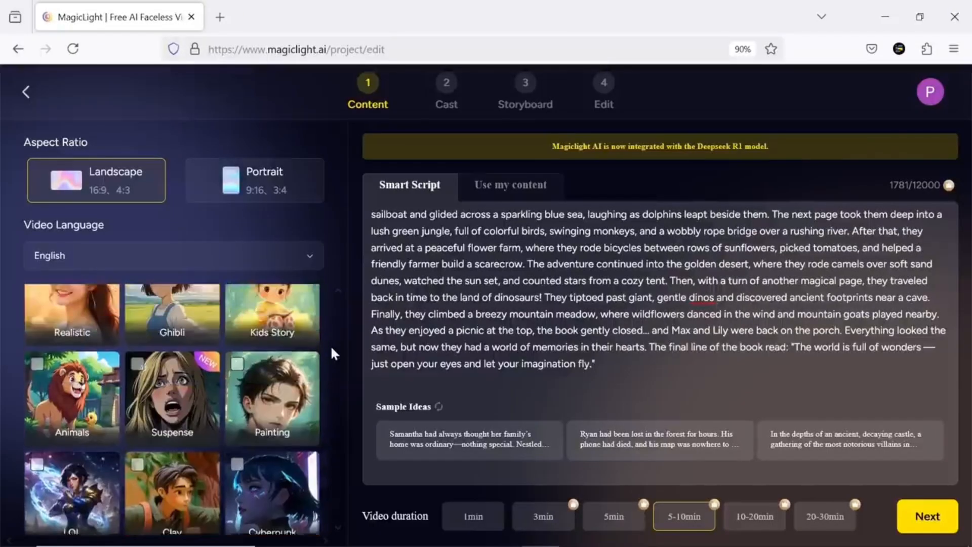
{"action": "scroll", "coordinate": [330, 345], "scroll_direction": "up", "scroll_amount": 3}
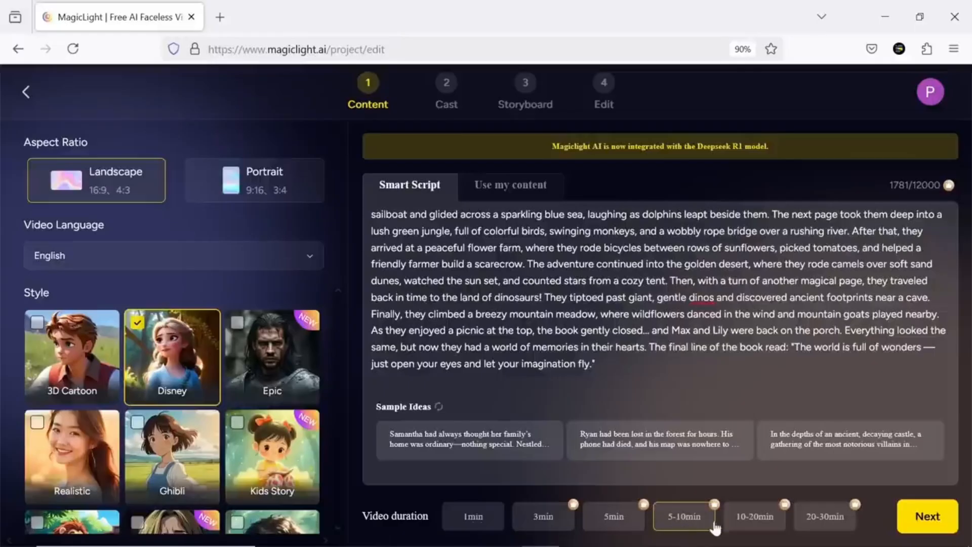
{"action": "left_click", "coordinate": [905, 511]}
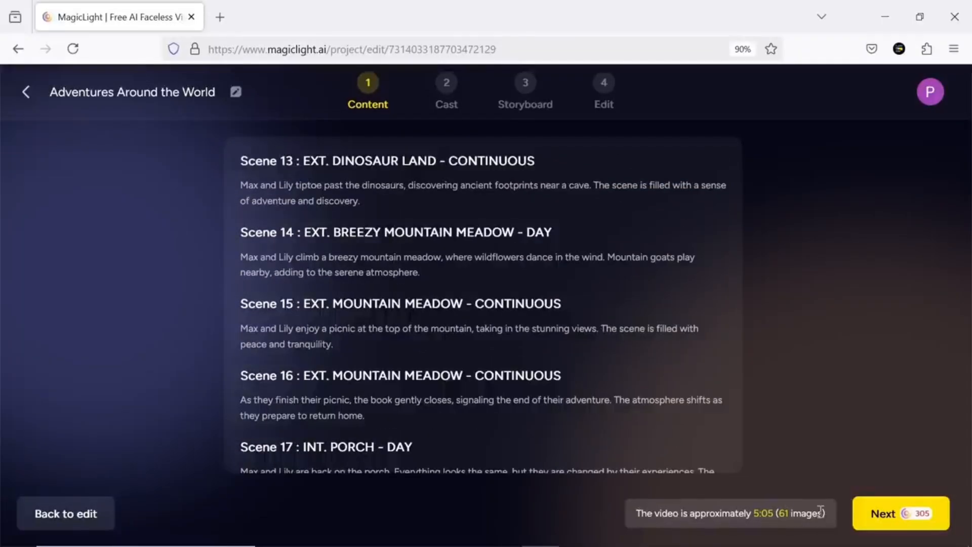
- Discard the generated script project and try generating the script with other durations, including 5min and 20-30min
{"action": "left_click", "coordinate": [75, 515]}
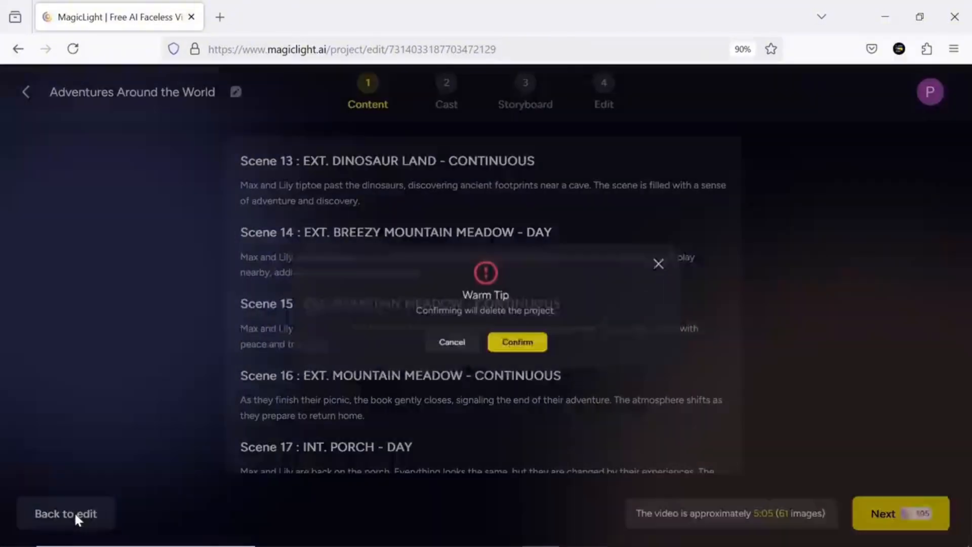
{"action": "left_click", "coordinate": [522, 348]}
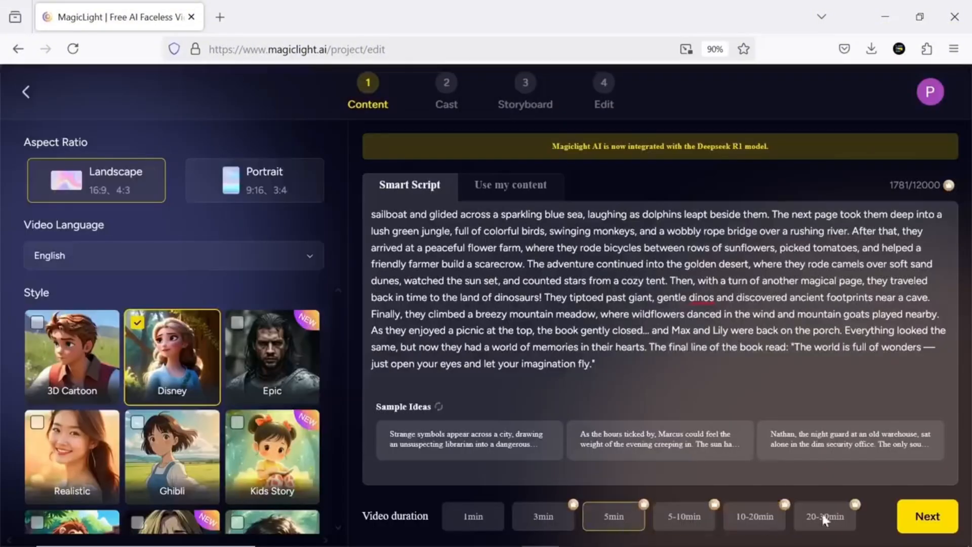
{"action": "left_click", "coordinate": [921, 514]}
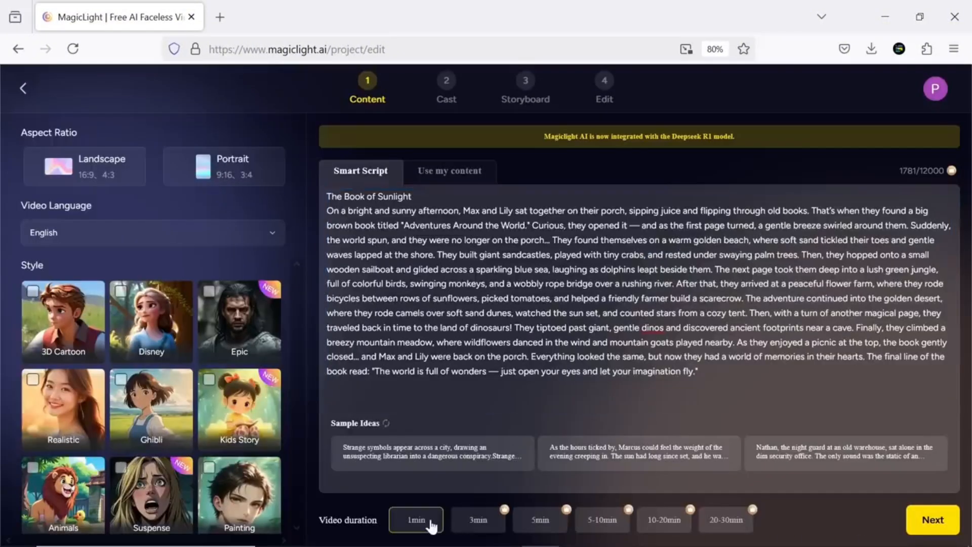
{"action": "left_click", "coordinate": [919, 512]}
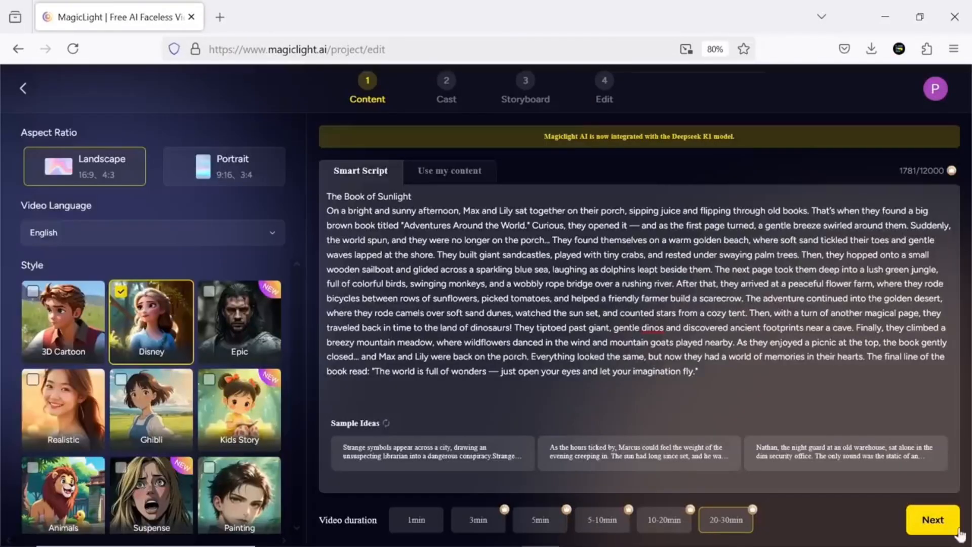
{"action": "left_click", "coordinate": [940, 521]}
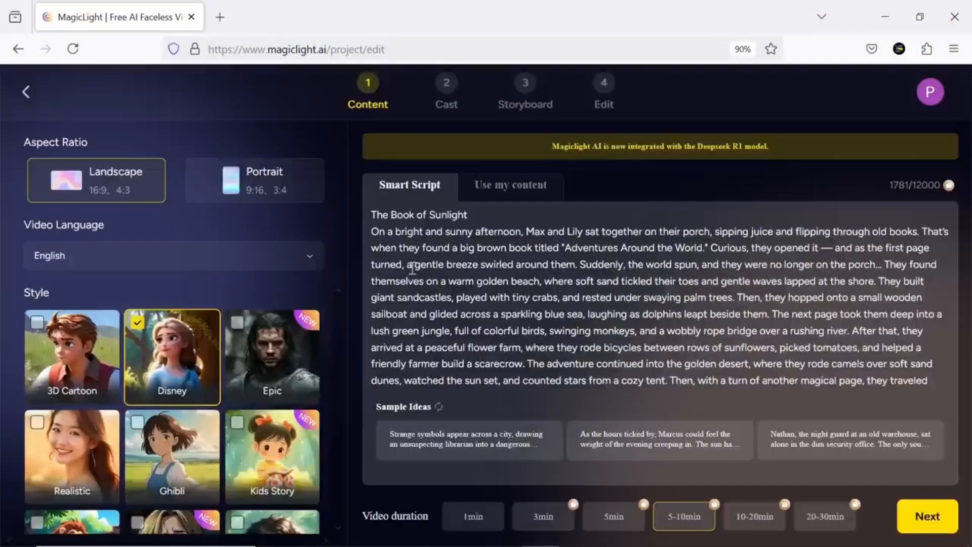
- Paste the copied story as own content instead of a Smart Script and break it down into shots
{"action": "left_click", "coordinate": [513, 195]}
{"action": "left_click", "coordinate": [461, 249]}
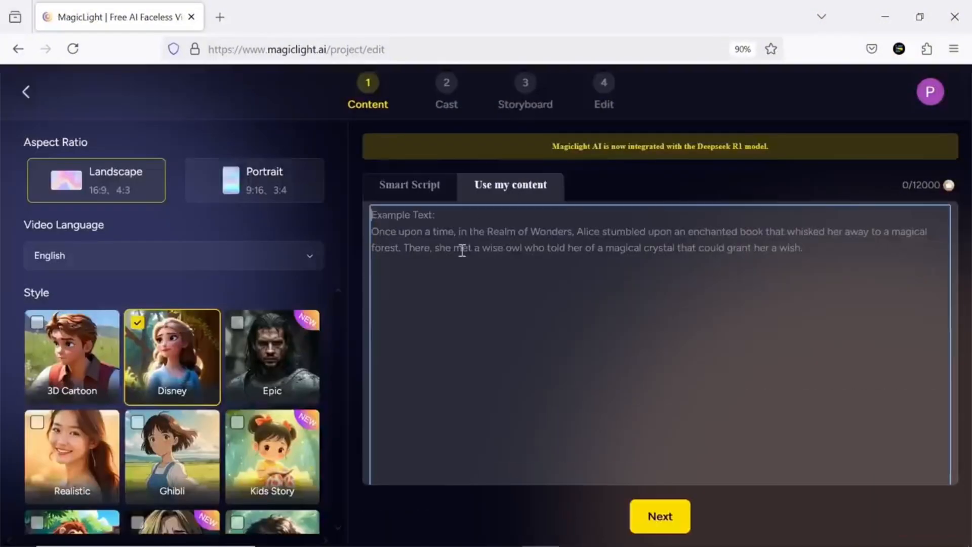
{"action": "right_click", "coordinate": [462, 252]}
{"action": "left_click", "coordinate": [509, 372]}
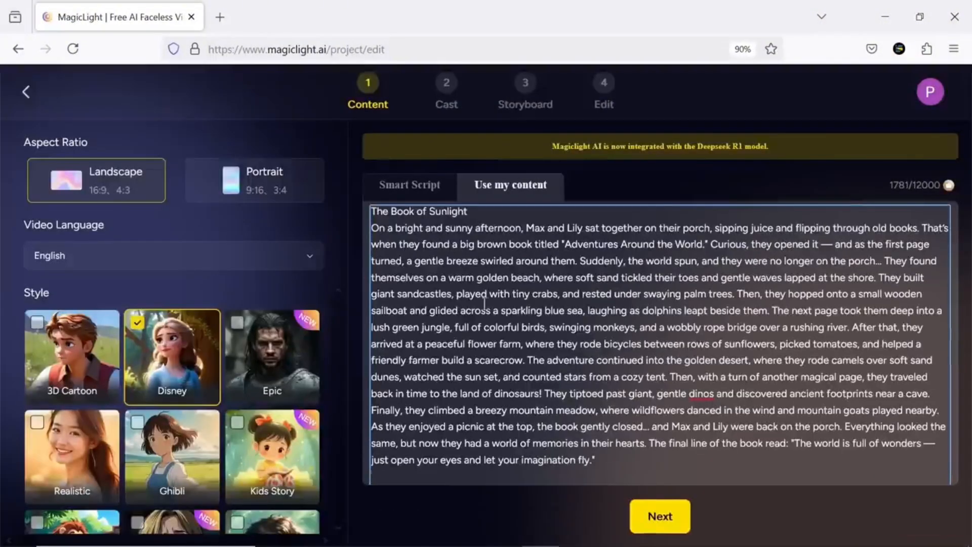
{"action": "left_click", "coordinate": [654, 517]}
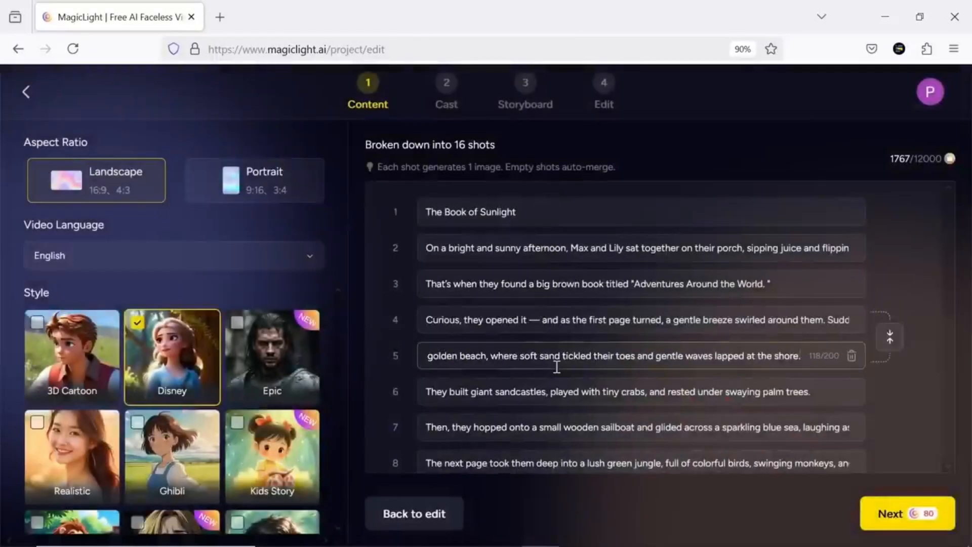
- Review the shot list and delete the first shot, which holds only the title "The Book of Sunlight"
{"action": "left_click", "coordinate": [447, 202]}
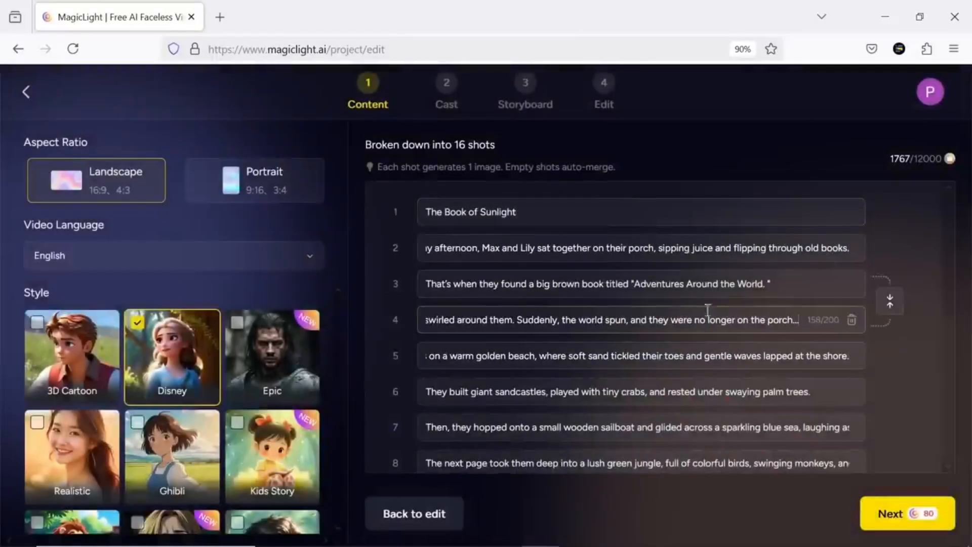
{"action": "scroll", "coordinate": [810, 291], "scroll_direction": "down", "scroll_amount": 6}
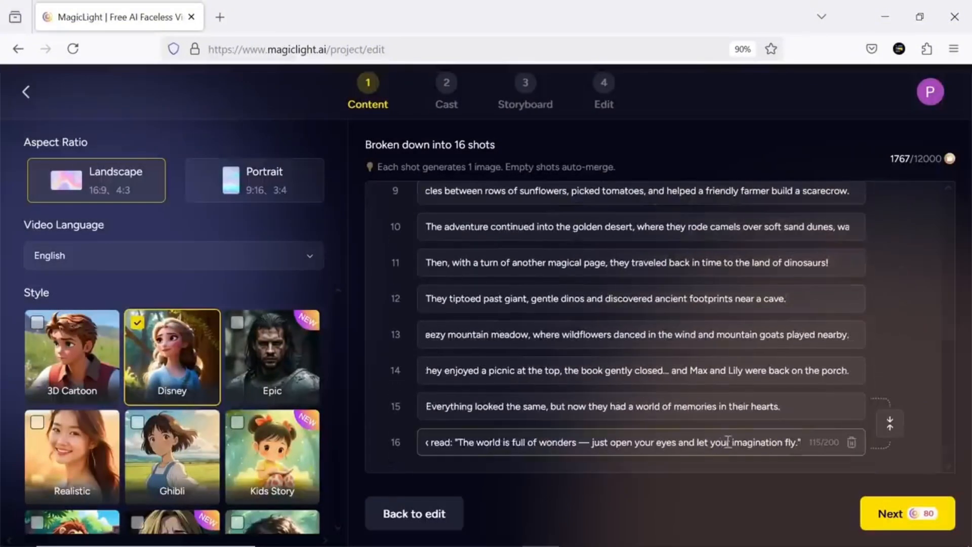
{"action": "scroll", "coordinate": [728, 442], "scroll_direction": "up", "scroll_amount": 6}
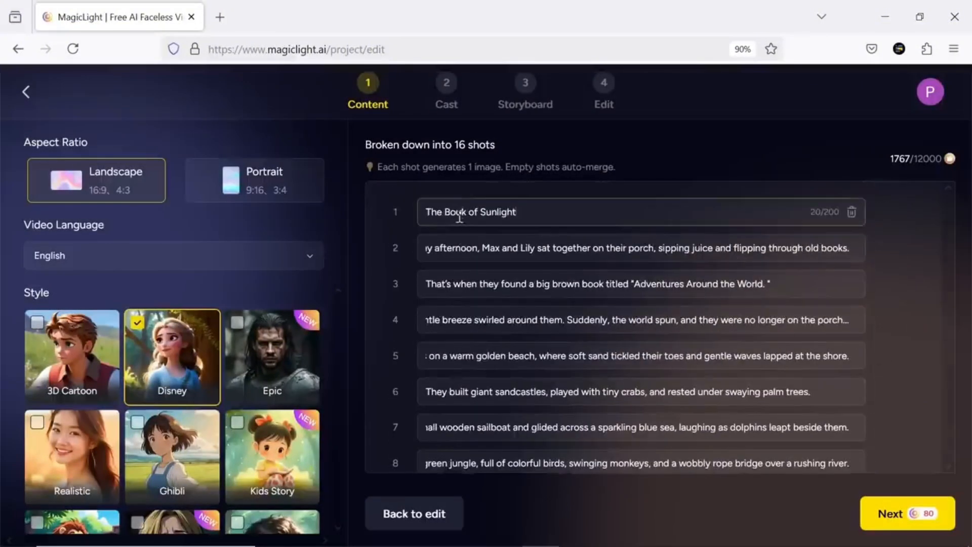
{"action": "left_click", "coordinate": [852, 212]}
{"action": "left_click", "coordinate": [521, 339]}
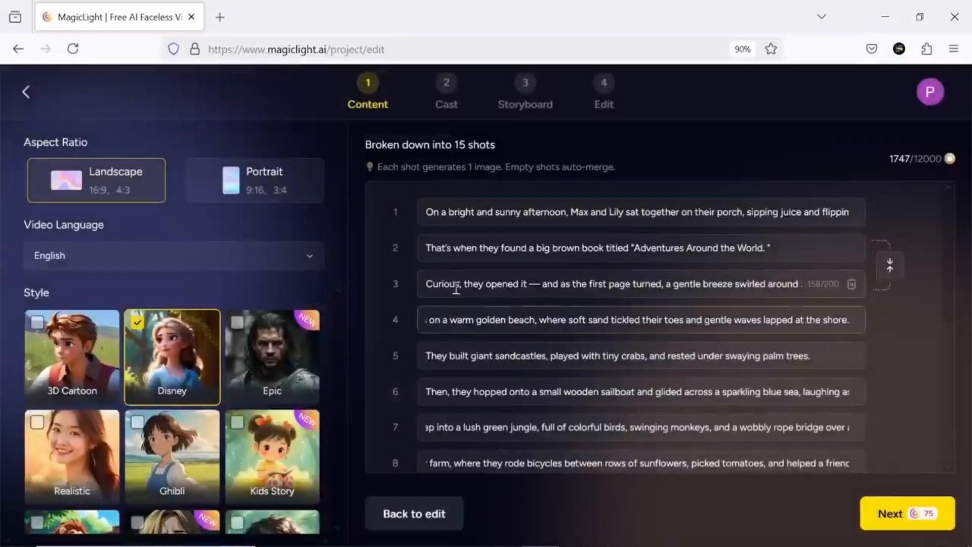
- Split shot 6 after "sparkling blue sea," and merge the two parts back together
{"action": "left_click", "coordinate": [630, 393]}
{"action": "key", "text": "Return"}
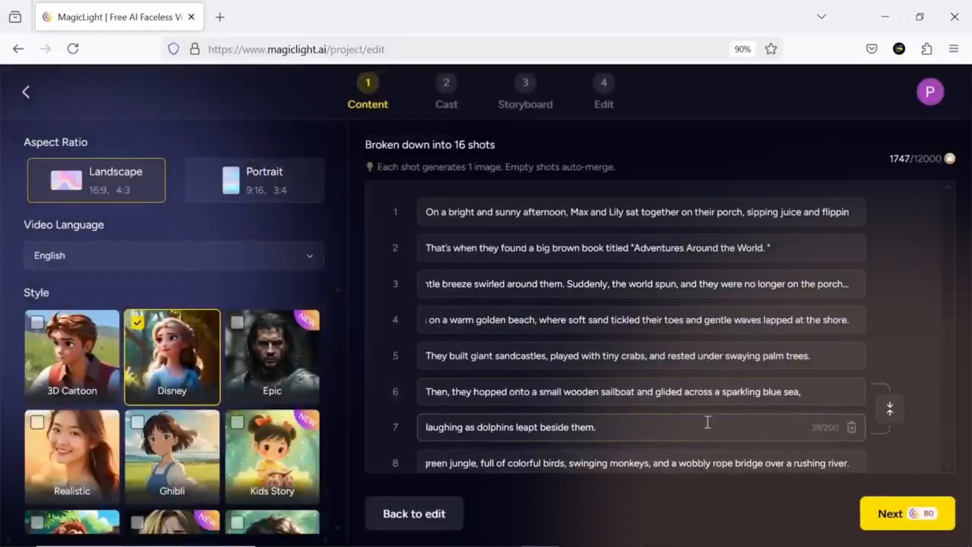
{"action": "left_click", "coordinate": [889, 408]}
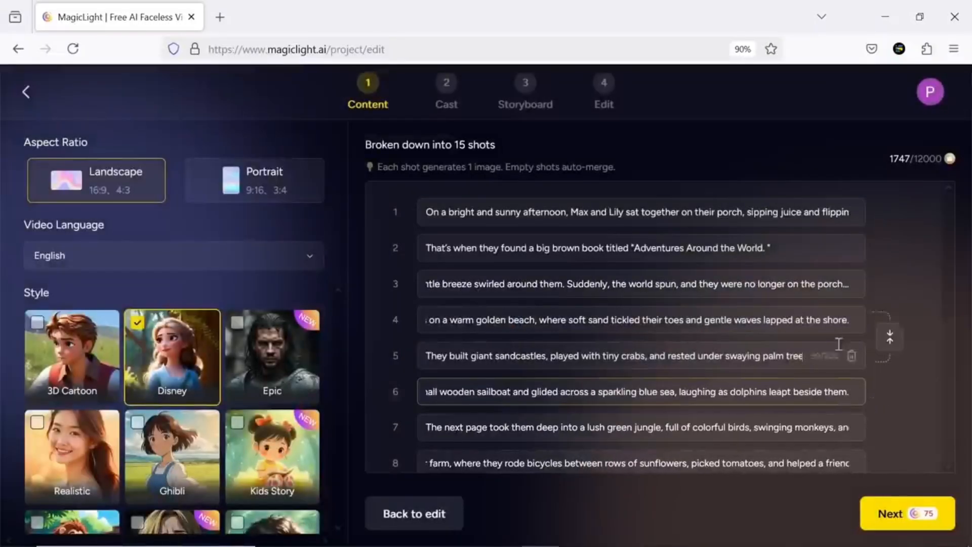
- Accept the shot breakdown, proceed to casting, and browse the character library for Max
{"action": "left_click", "coordinate": [903, 515]}
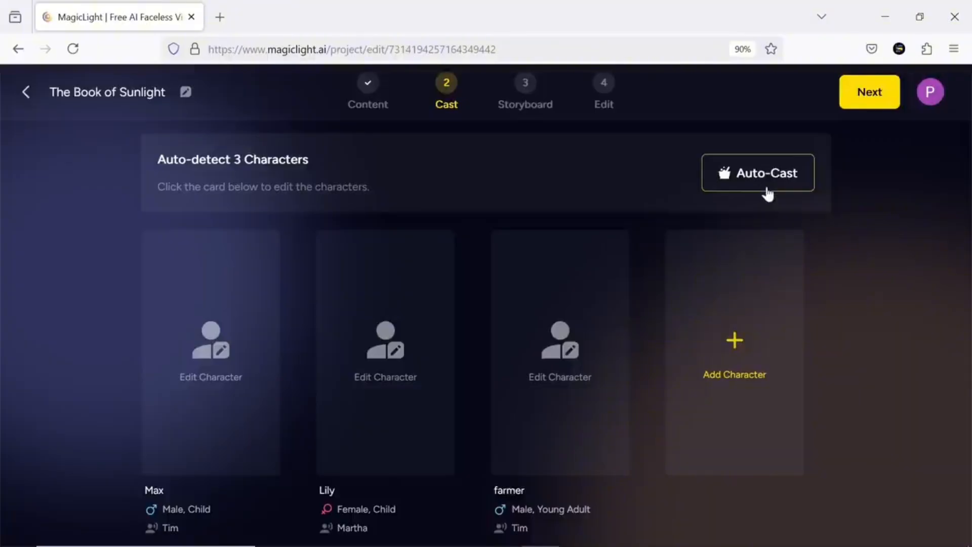
{"action": "left_click", "coordinate": [234, 374]}
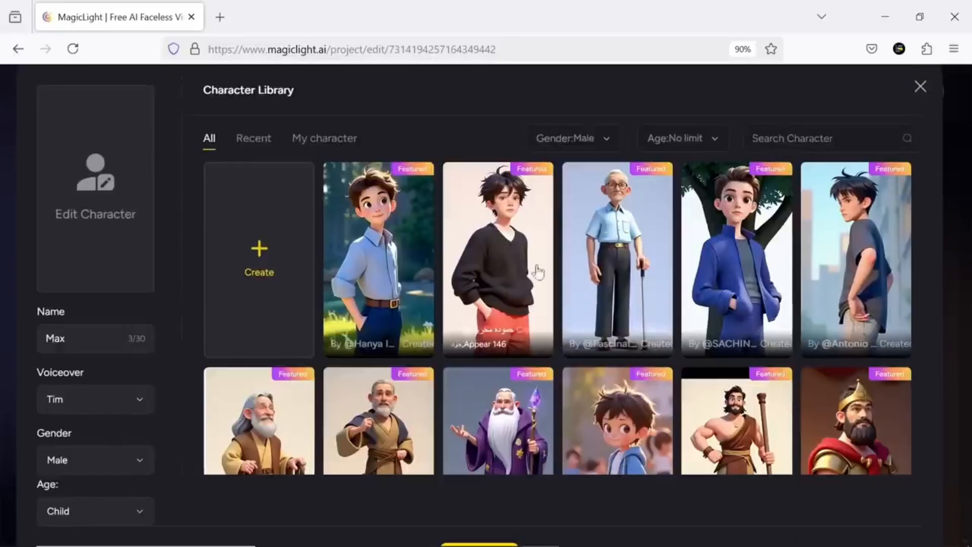
{"action": "scroll", "coordinate": [791, 392], "scroll_direction": "down", "scroll_amount": 15}
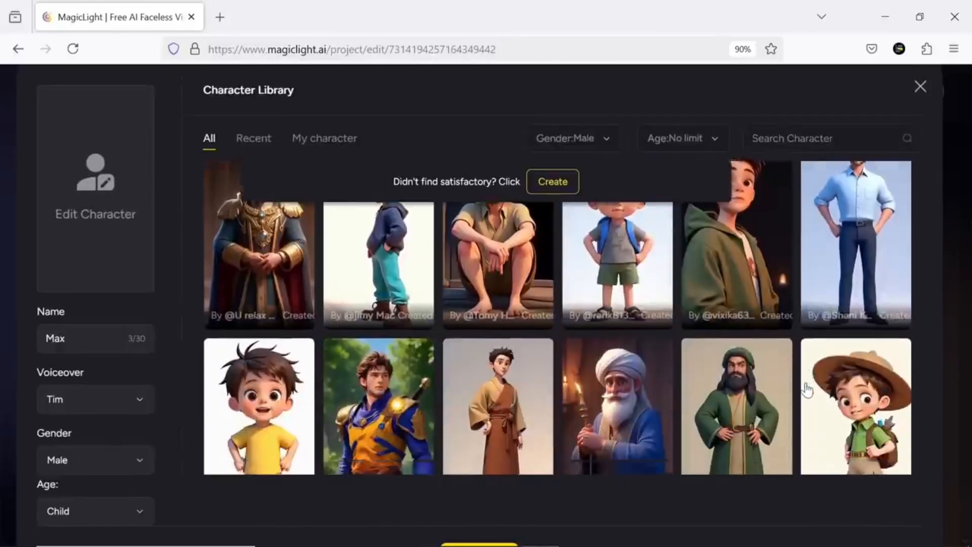
{"action": "middle_click", "coordinate": [911, 167]}
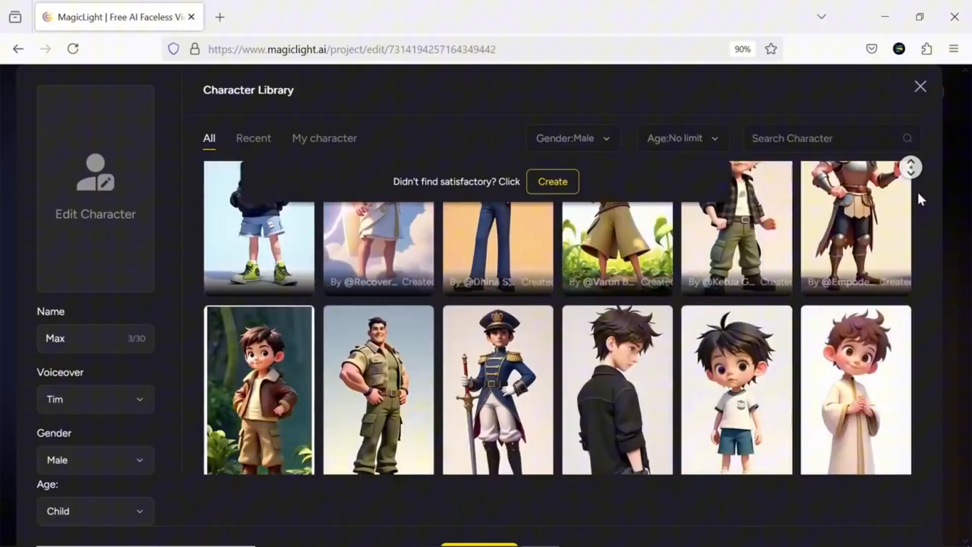
- Try the character library's gender filter with Female and No limit, and its age filter with options including Young Adult and Senior
{"action": "left_click", "coordinate": [606, 144]}
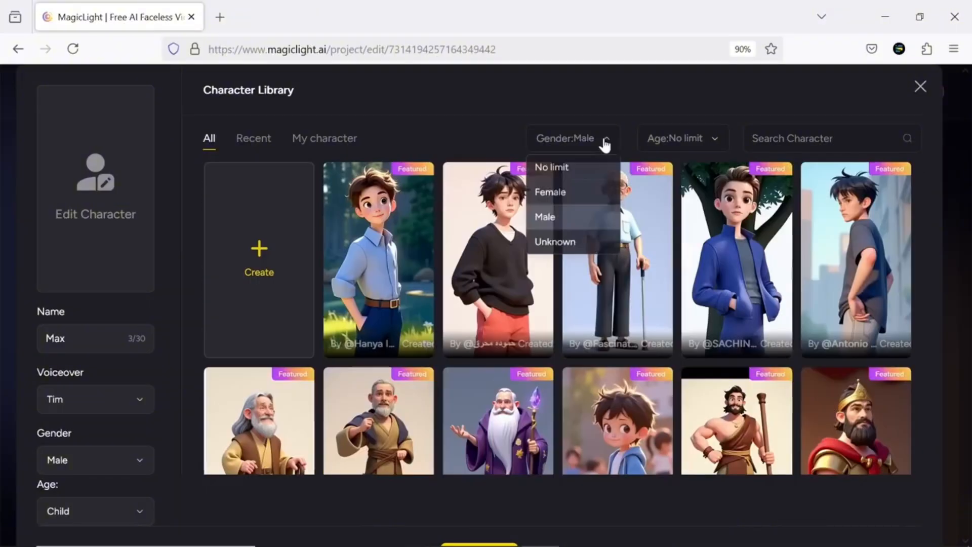
{"action": "left_click", "coordinate": [582, 191]}
{"action": "left_click", "coordinate": [606, 144]}
{"action": "left_click", "coordinate": [592, 167]}
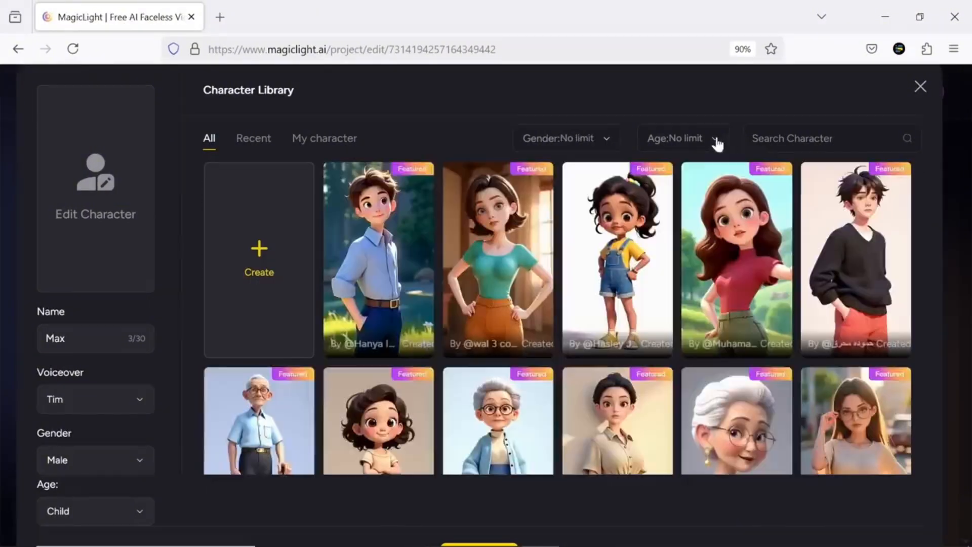
{"action": "left_click", "coordinate": [718, 142]}
{"action": "left_click", "coordinate": [707, 190]}
{"action": "left_click", "coordinate": [717, 142]}
{"action": "left_click", "coordinate": [708, 218]}
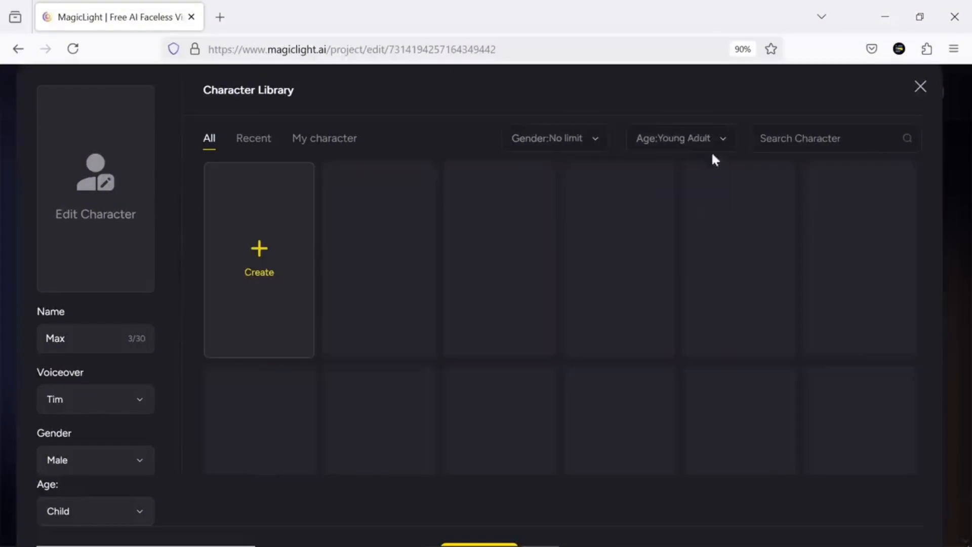
{"action": "left_click", "coordinate": [720, 143]}
{"action": "left_click", "coordinate": [717, 246]}
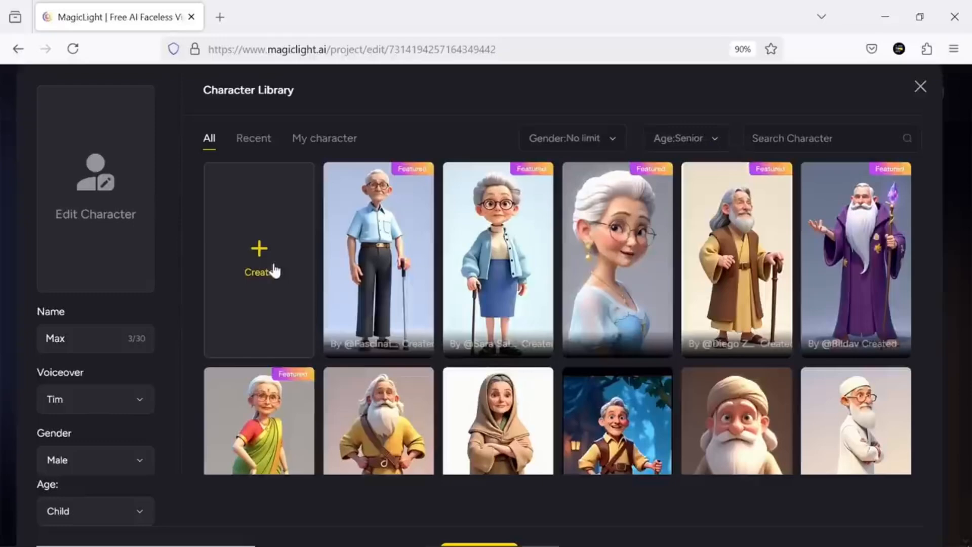
- Start creating a custom character for Max with the category Human and the age Child
{"action": "left_click", "coordinate": [273, 271]}
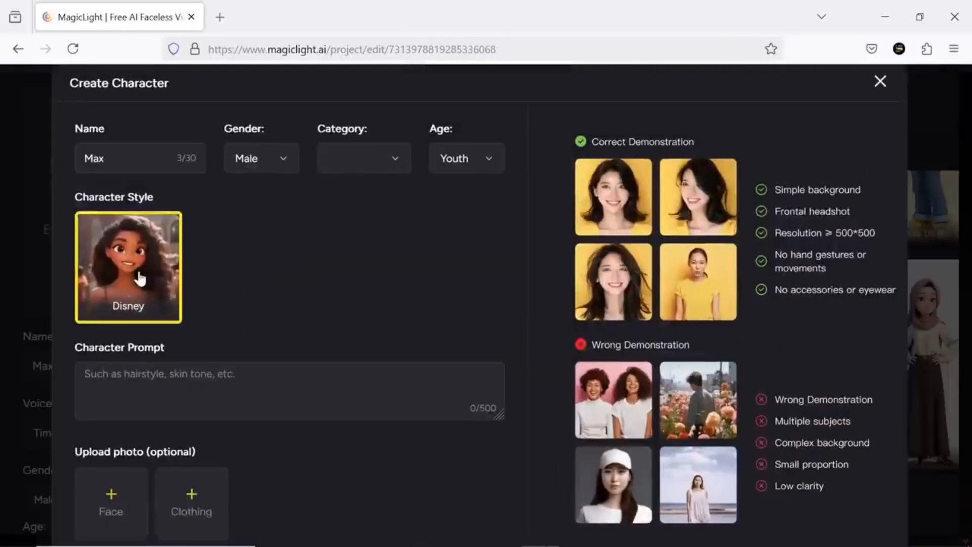
{"action": "left_click", "coordinate": [390, 167]}
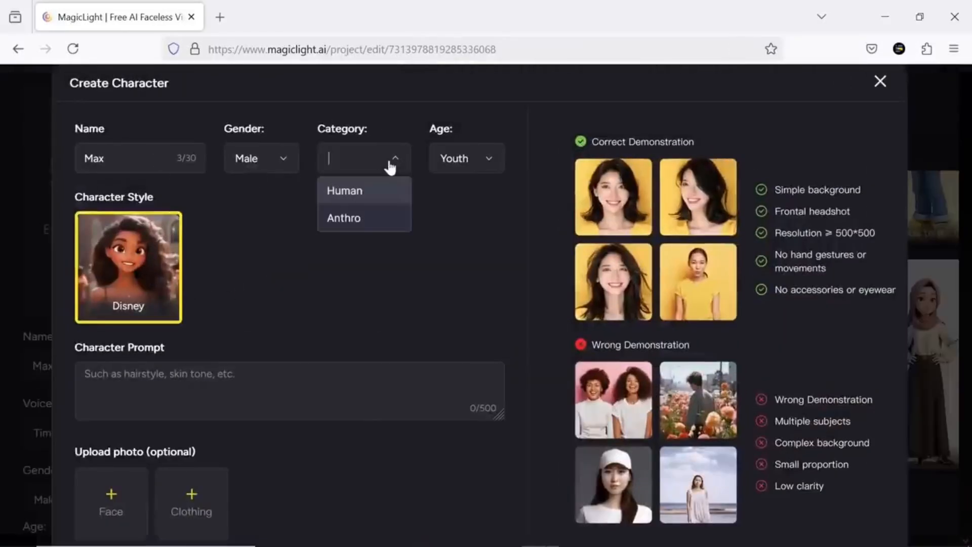
{"action": "left_click", "coordinate": [367, 203]}
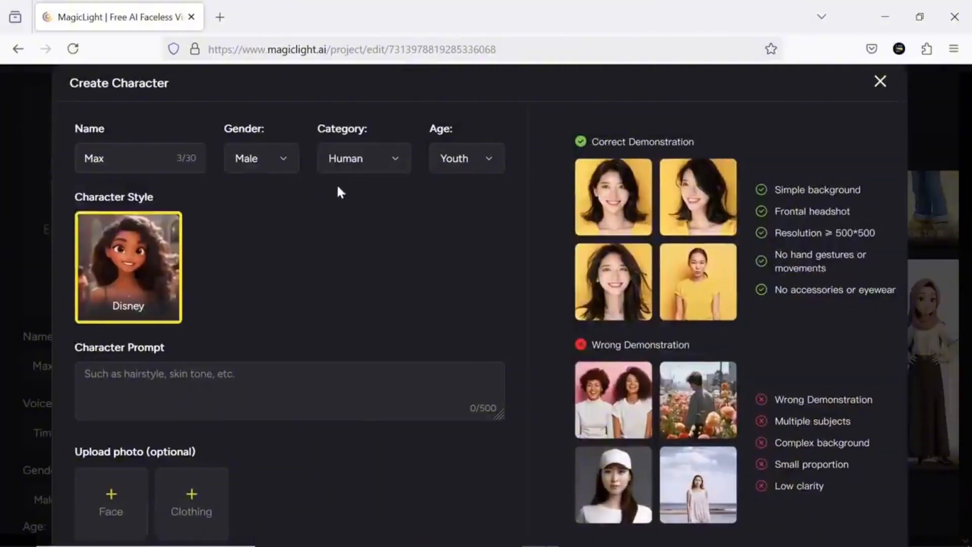
{"action": "left_click", "coordinate": [486, 170]}
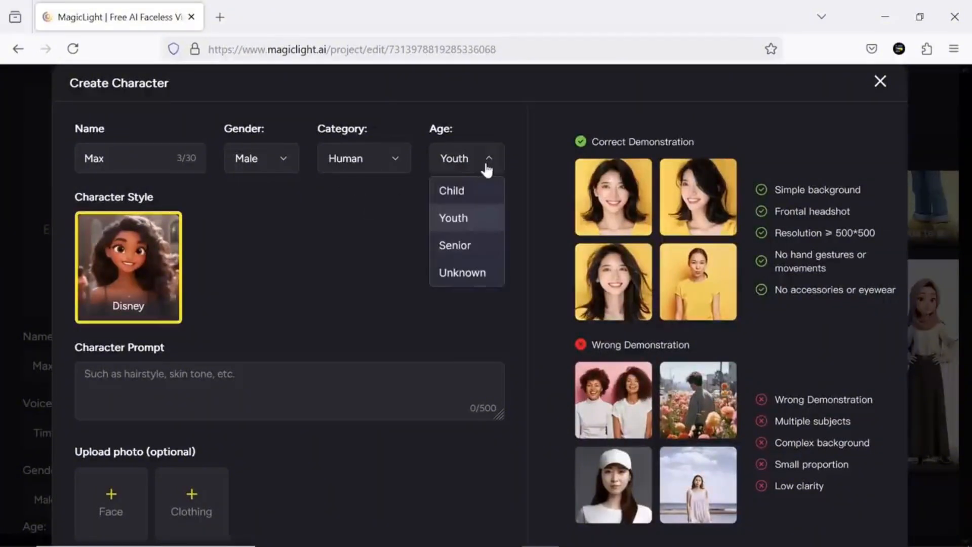
{"action": "left_click", "coordinate": [466, 193]}
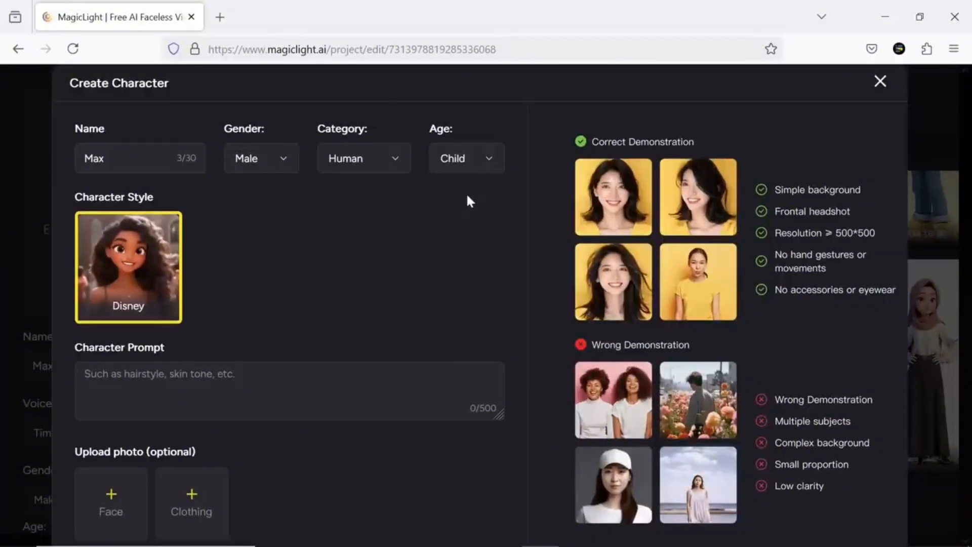
- Paste the copied description of Max's appearance and personality as the character prompt and generate the character image
{"action": "right_click", "coordinate": [157, 374]}
{"action": "left_click", "coordinate": [203, 234]}
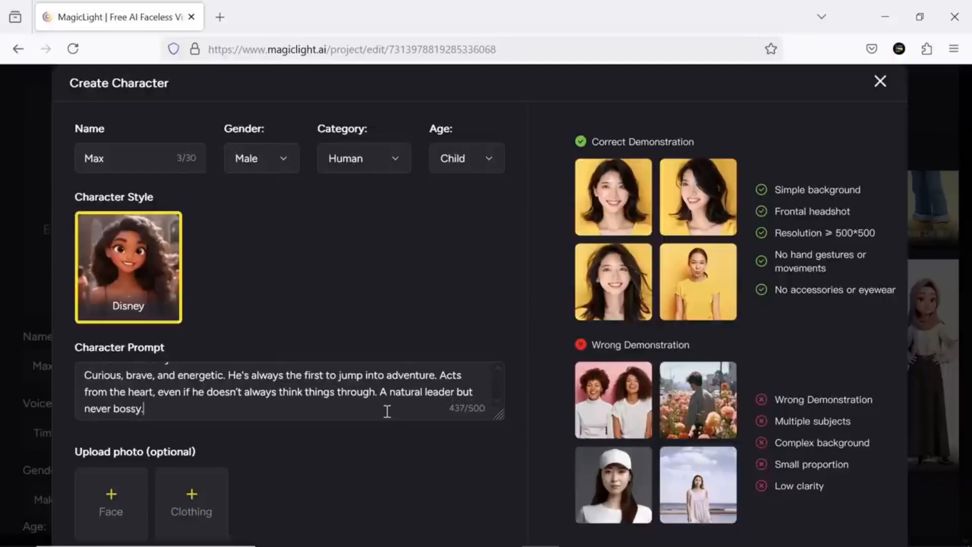
{"action": "scroll", "coordinate": [138, 498], "scroll_direction": "down", "scroll_amount": 2}
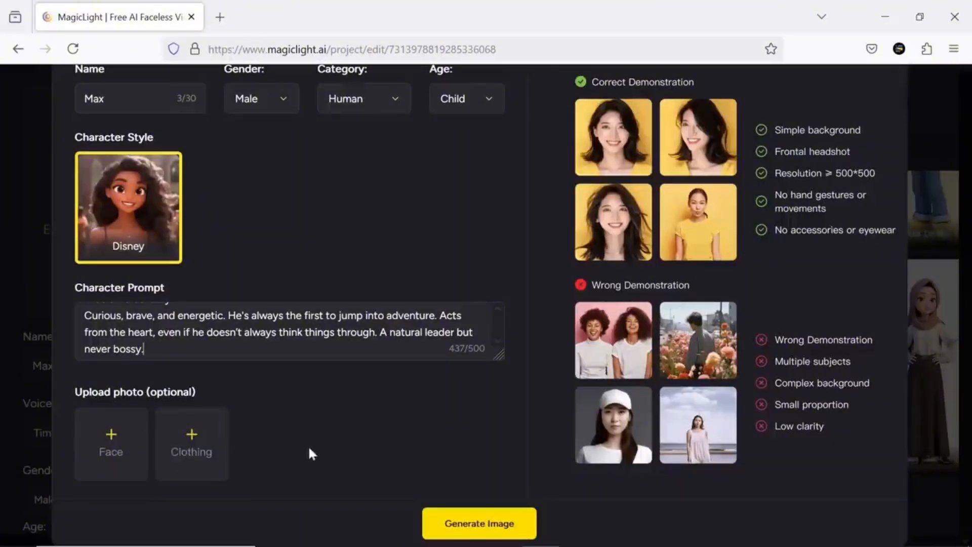
{"action": "left_click", "coordinate": [488, 529]}
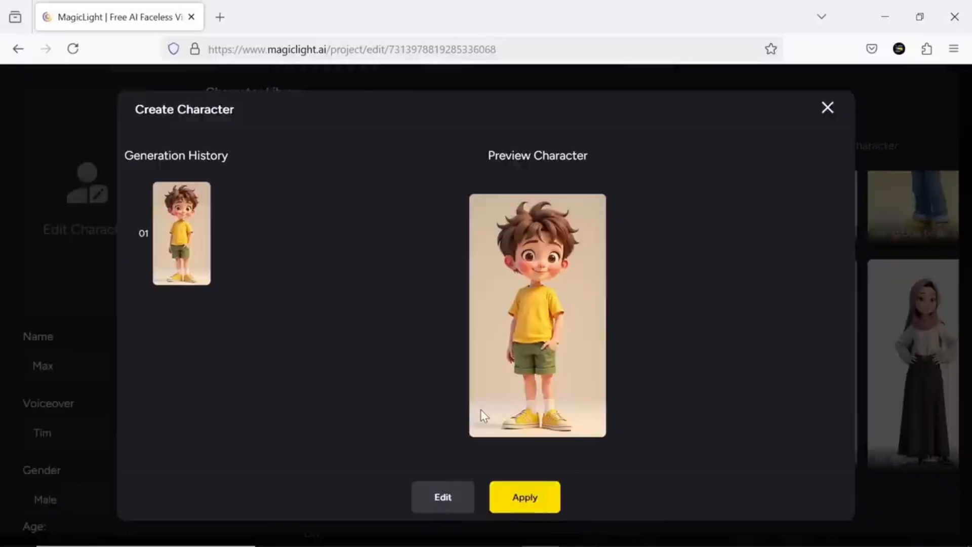
- Check the generated character's editable settings and regeneration option, and return to its preview without changes
{"action": "left_click", "coordinate": [443, 497]}
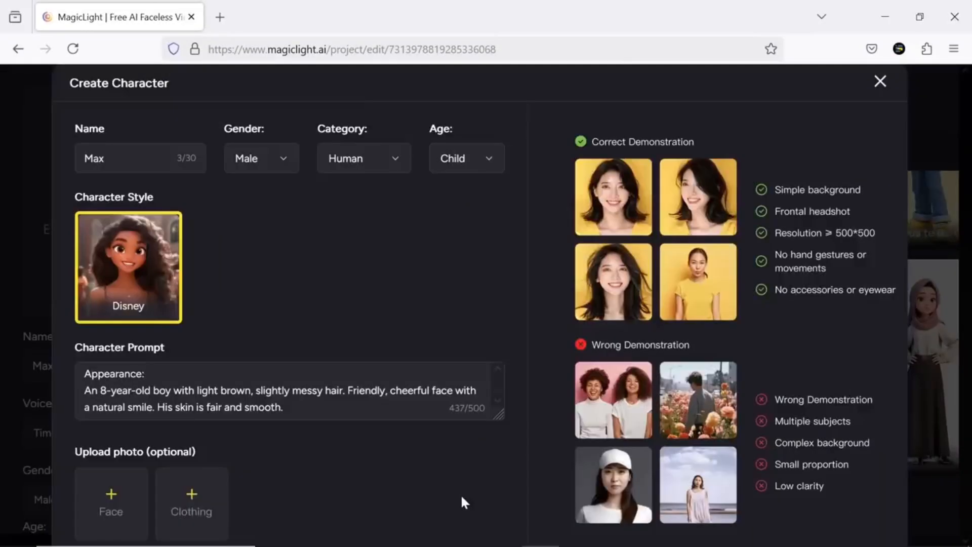
{"action": "scroll", "coordinate": [276, 463], "scroll_direction": "down", "scroll_amount": 2}
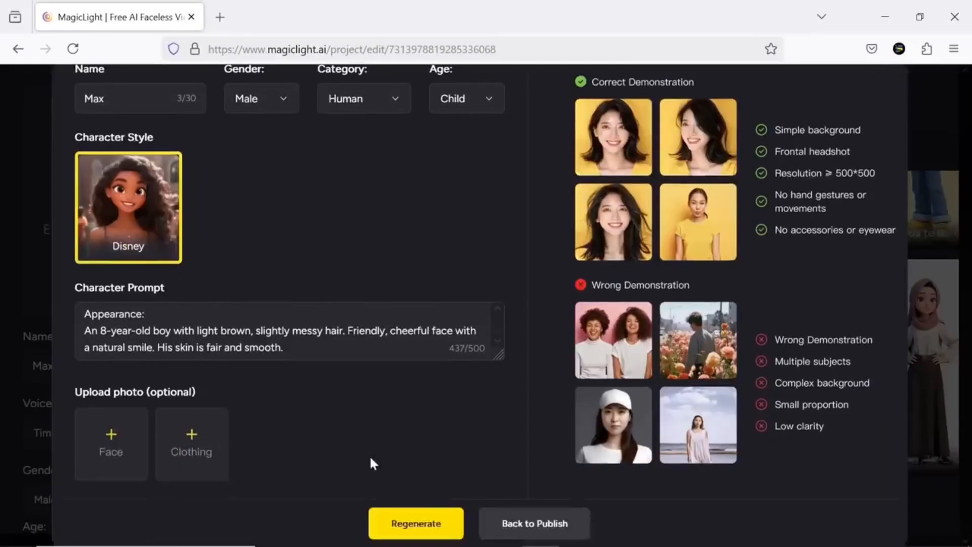
{"action": "left_click", "coordinate": [527, 524]}
- Apply the generated boy in the yellow T-shirt and cast him as Max from the saved custom characters
{"action": "left_click", "coordinate": [536, 493]}
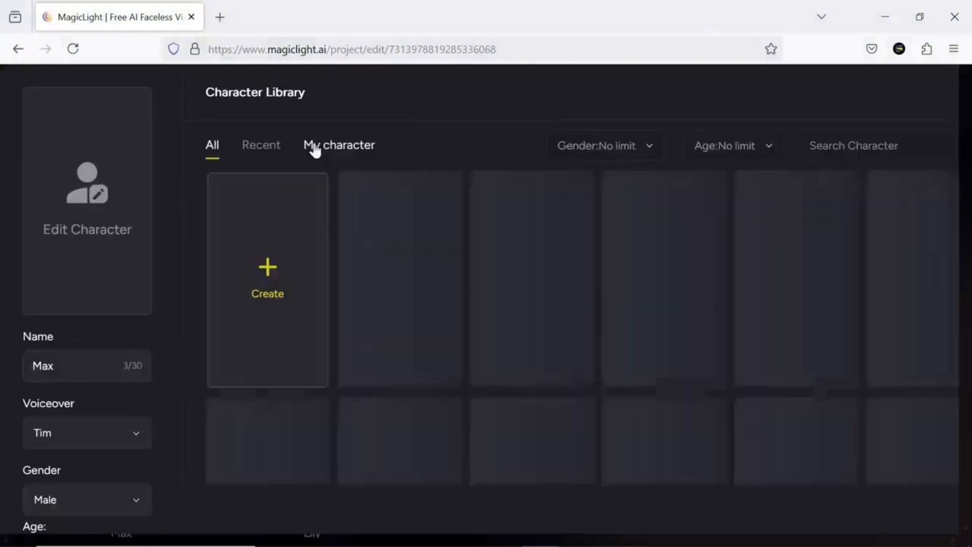
{"action": "left_click", "coordinate": [324, 146]}
{"action": "left_click", "coordinate": [389, 227]}
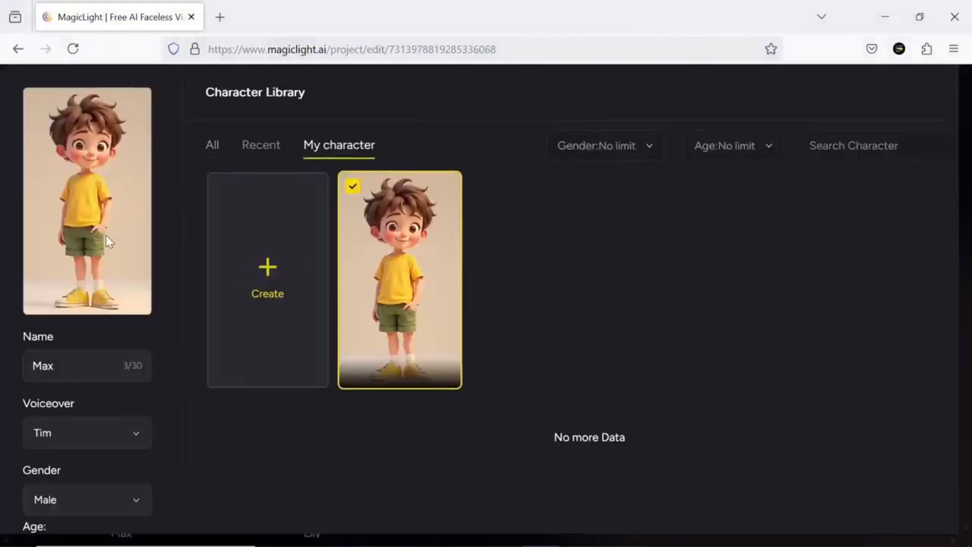
{"action": "scroll", "coordinate": [576, 322], "scroll_direction": "down", "scroll_amount": 2}
{"action": "left_click", "coordinate": [510, 508]}
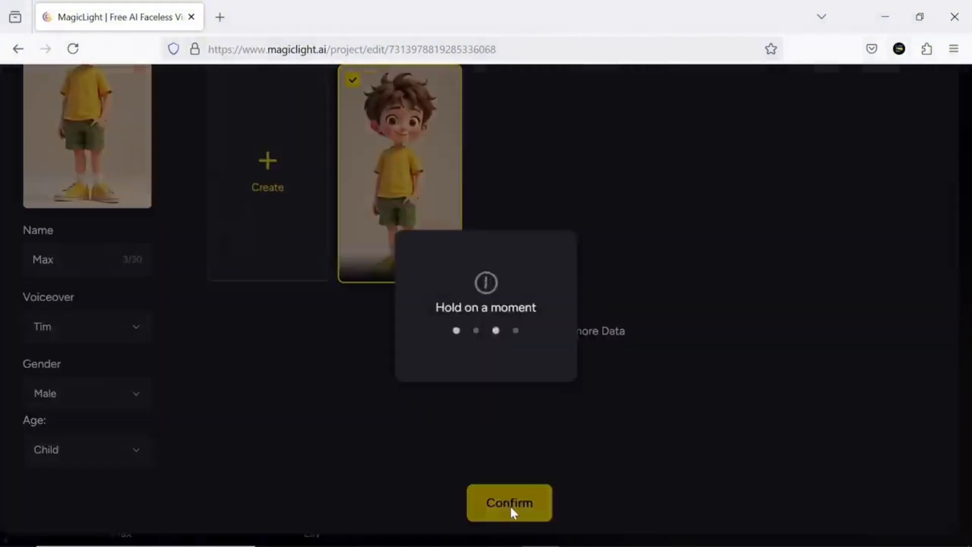
- Cast the featured pigtailed girl in blue overalls as Lily and the white-bearded man in a cap and blue jacket as the farmer
{"action": "left_click", "coordinate": [383, 389]}
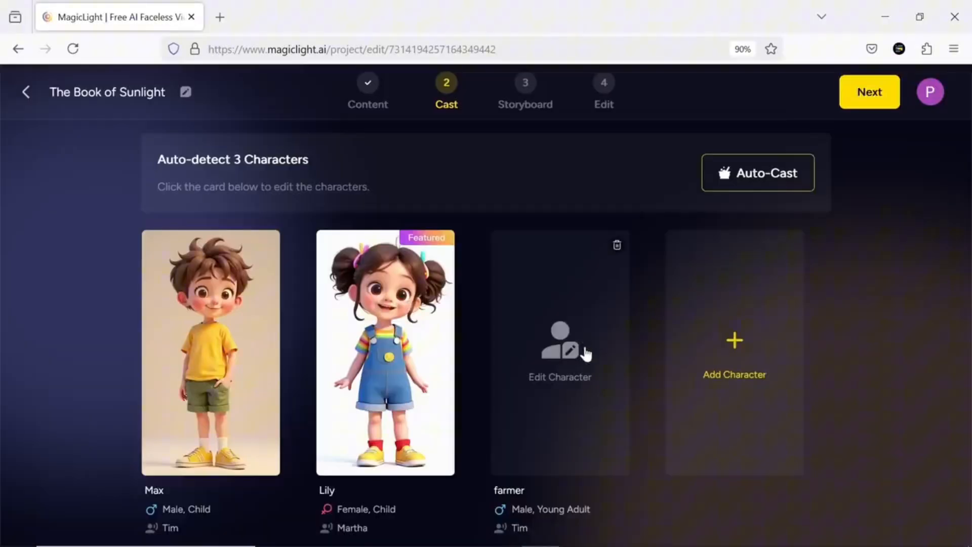
{"action": "left_click", "coordinate": [586, 353]}
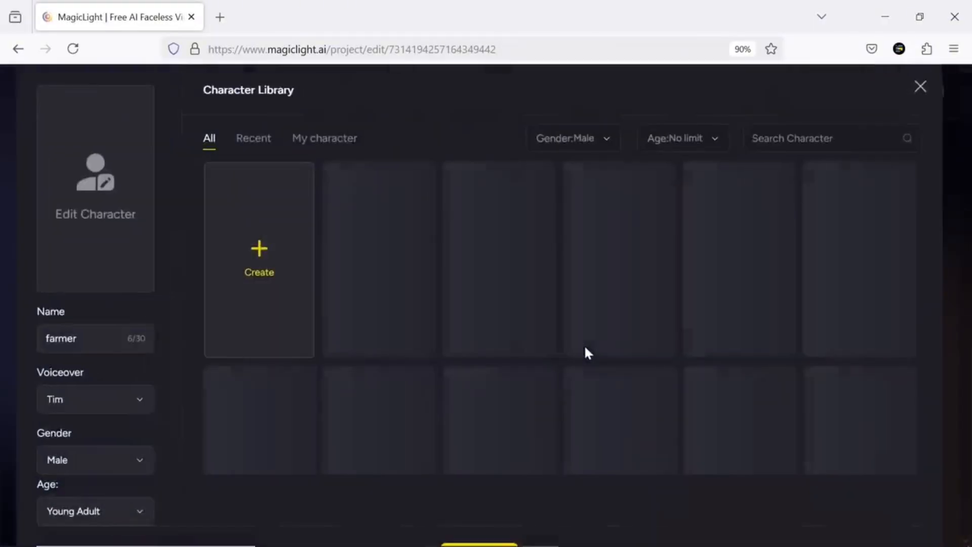
{"action": "scroll", "coordinate": [869, 292], "scroll_direction": "down", "scroll_amount": 5}
{"action": "scroll", "coordinate": [871, 302], "scroll_direction": "down", "scroll_amount": 5}
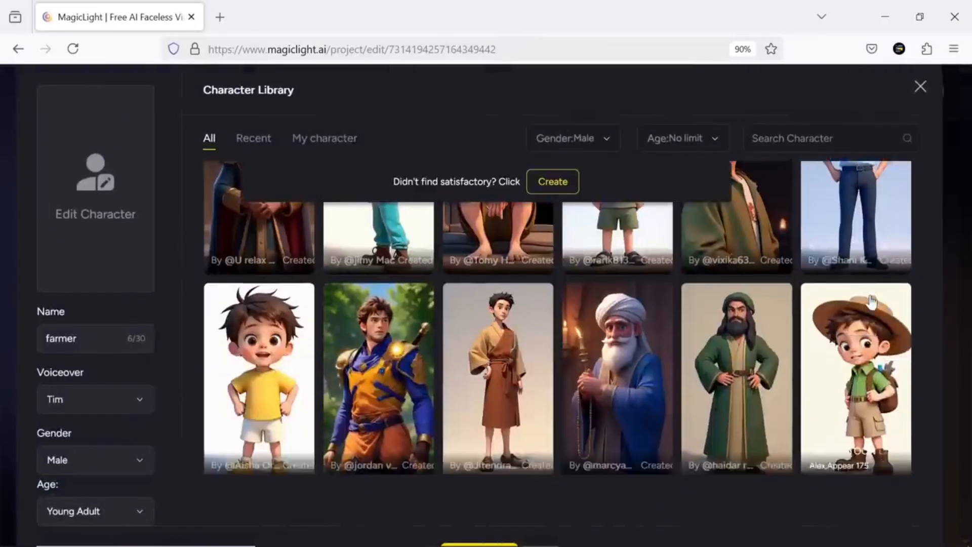
{"action": "left_click", "coordinate": [620, 304]}
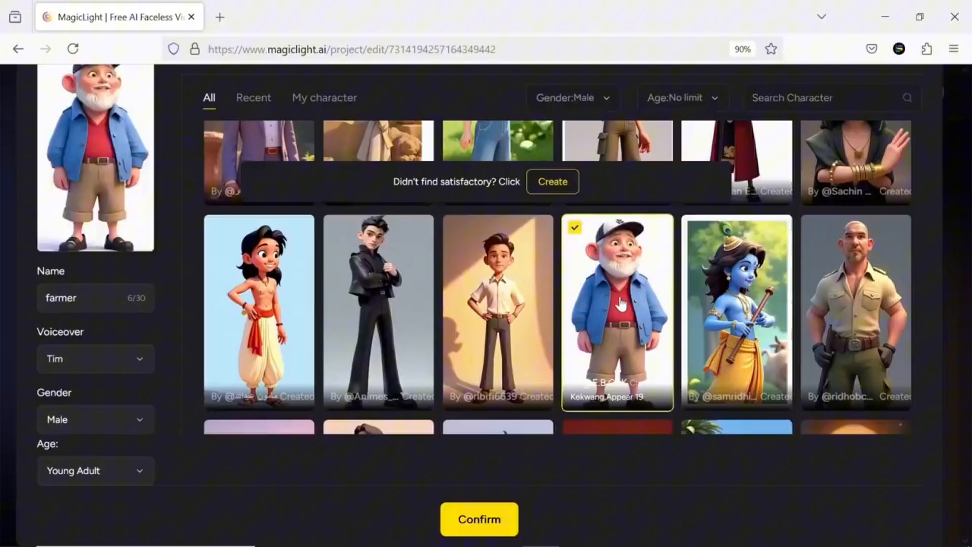
{"action": "left_click", "coordinate": [478, 519]}
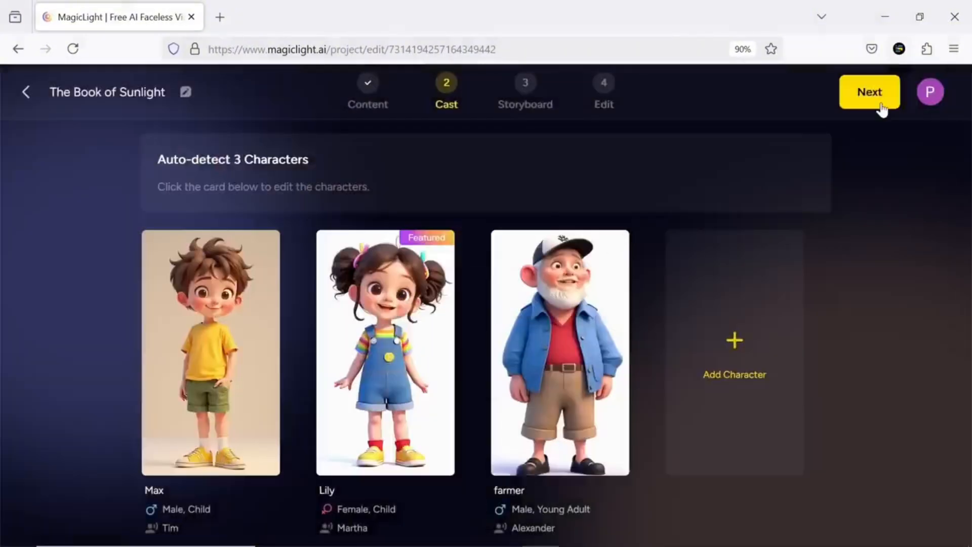
- Proceed with the completed cast to generate the storyboard images for all shots
{"action": "left_click", "coordinate": [880, 100]}
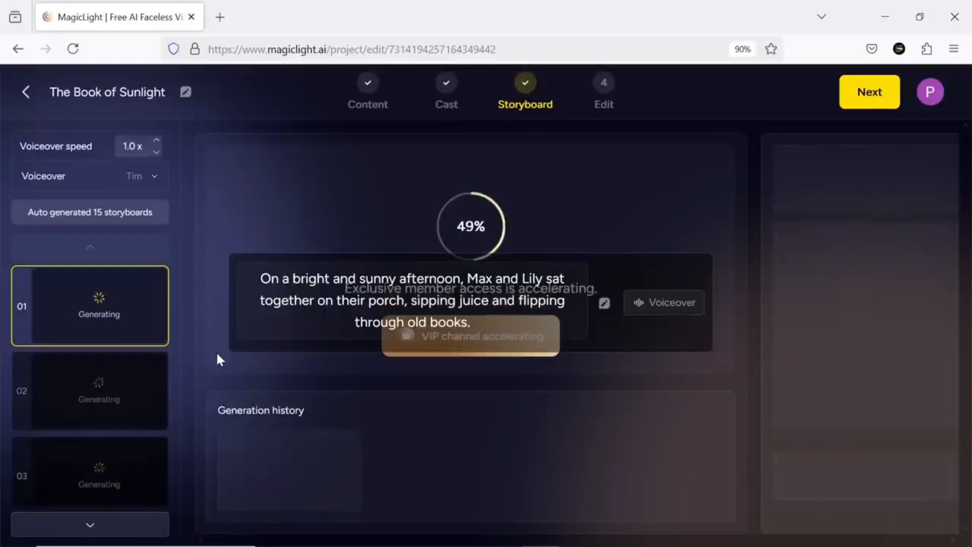
{"action": "key", "text": "ctrl+minus"}
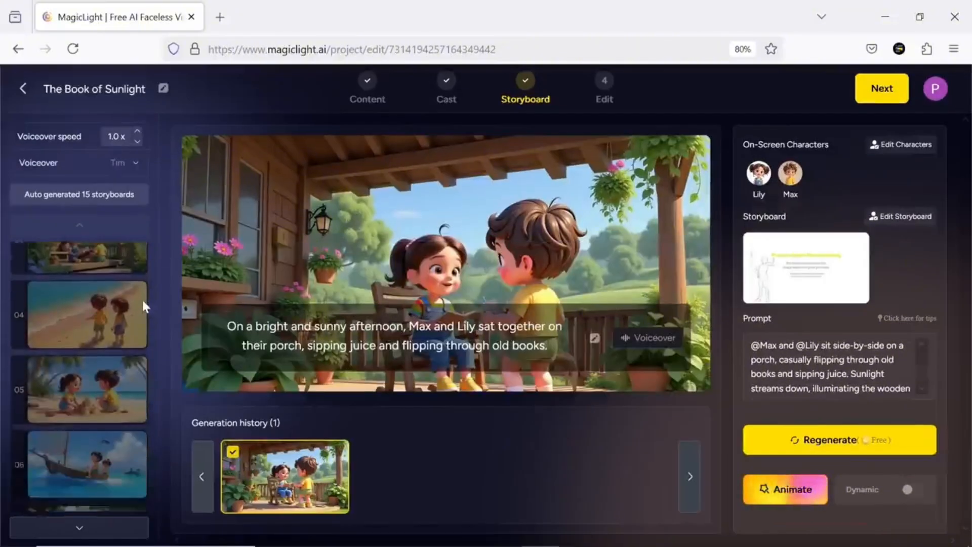
- Review the generated storyboard images and their narration shot by shot, through to shot 15
{"action": "left_click", "coordinate": [141, 351]}
{"action": "left_click", "coordinate": [113, 422]}
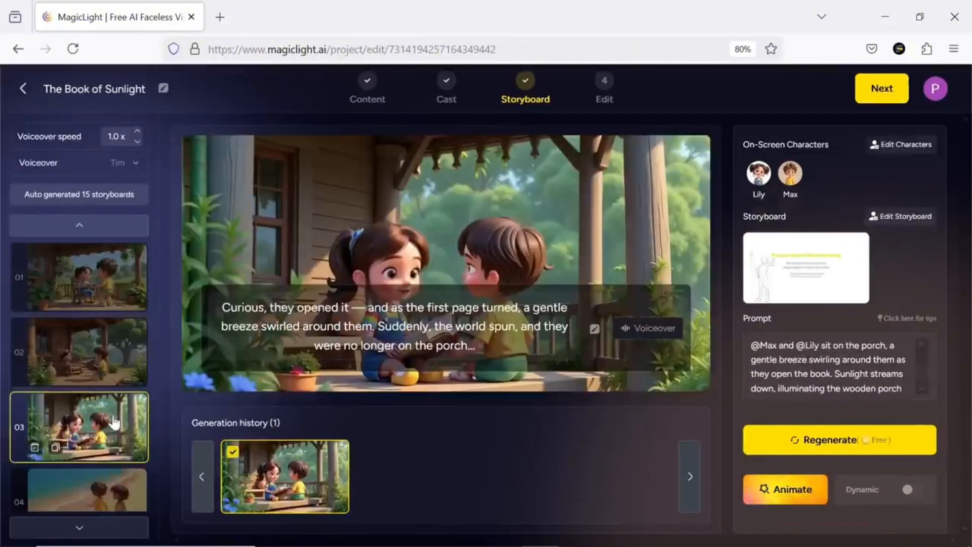
{"action": "left_click", "coordinate": [108, 443]}
{"action": "left_click", "coordinate": [107, 456]}
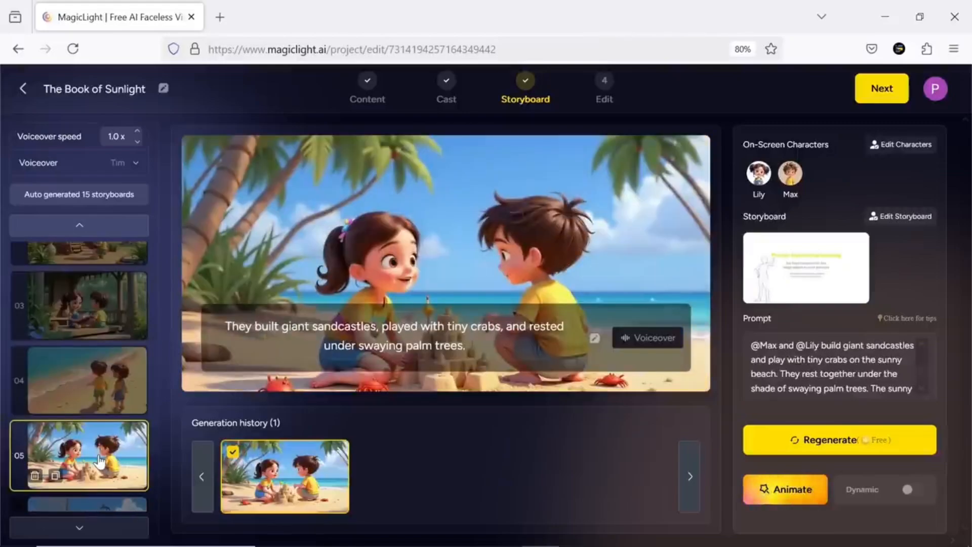
{"action": "left_click", "coordinate": [105, 456]}
{"action": "left_click", "coordinate": [108, 434]}
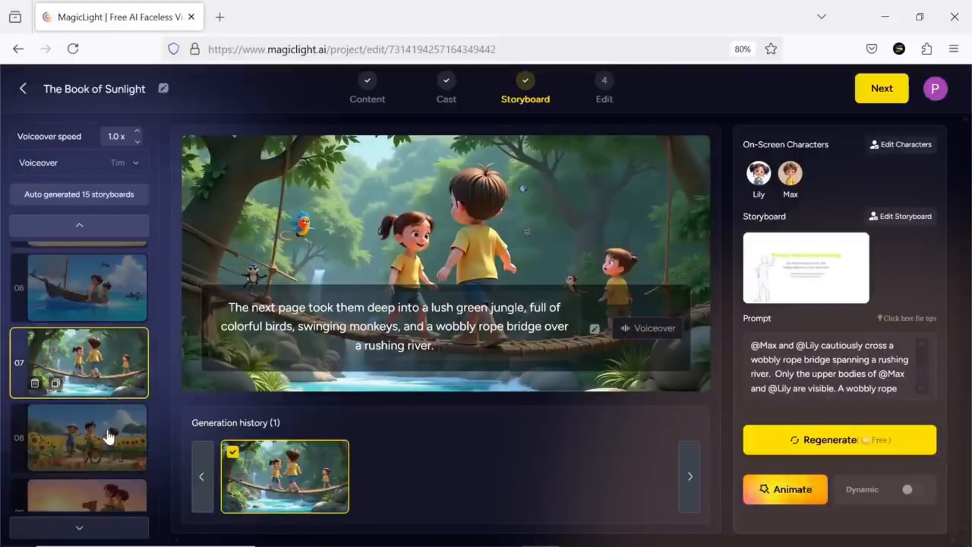
{"action": "left_click", "coordinate": [107, 430]}
{"action": "left_click", "coordinate": [106, 428]}
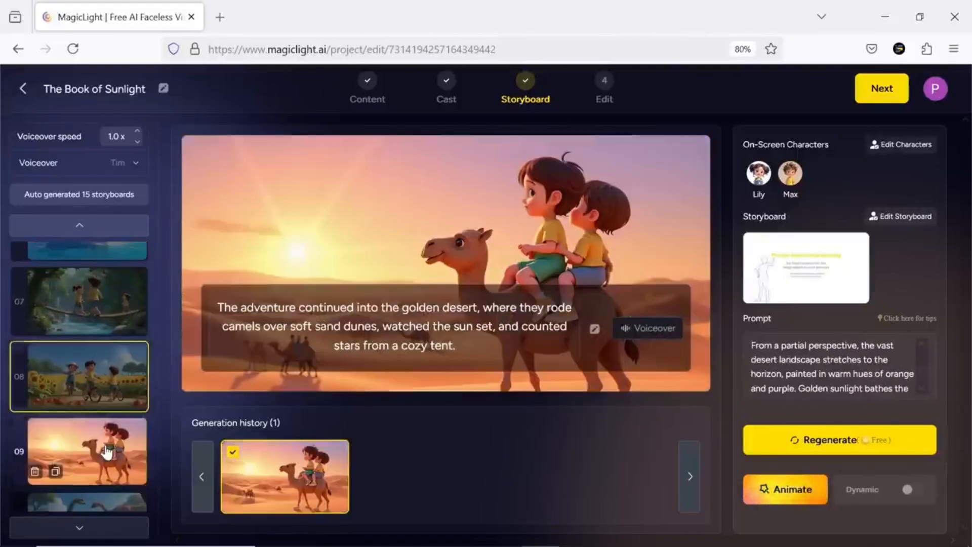
{"action": "left_click", "coordinate": [104, 462]}
{"action": "left_click", "coordinate": [105, 460]}
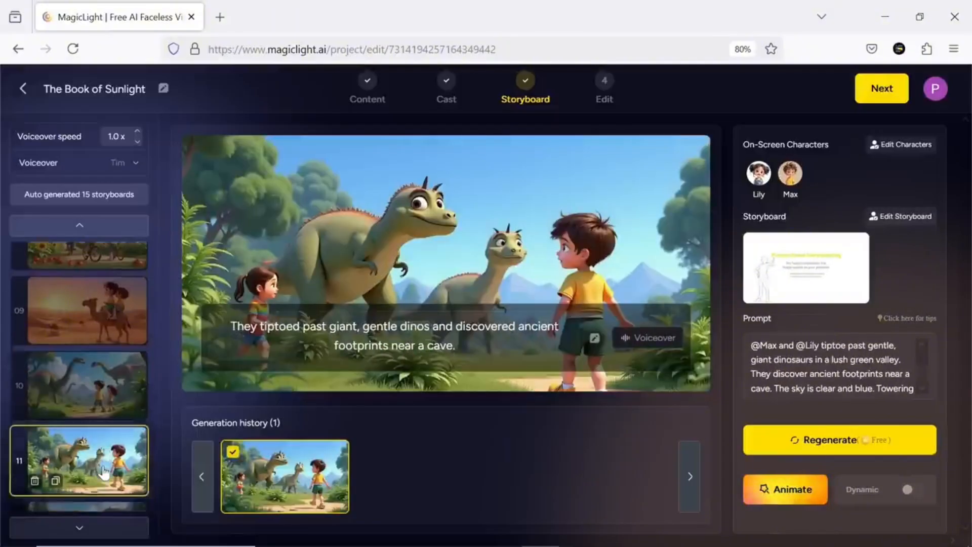
{"action": "left_click", "coordinate": [101, 458]}
{"action": "left_click", "coordinate": [102, 460]}
{"action": "left_click", "coordinate": [101, 425]}
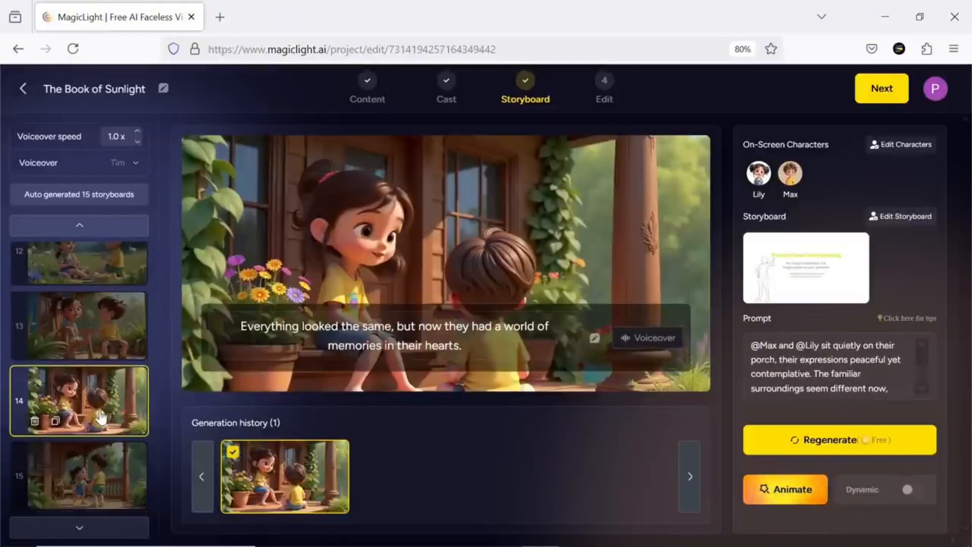
{"action": "left_click", "coordinate": [101, 468]}
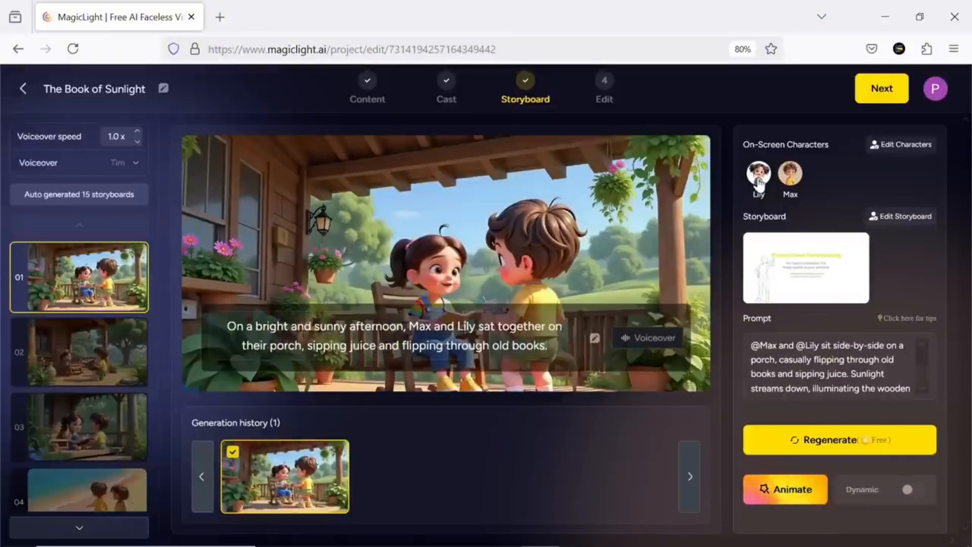
- Try exchanging Lily's and Max's positions in shot 1's scene, then restore their order and close the character editor
{"action": "left_click", "coordinate": [758, 179]}
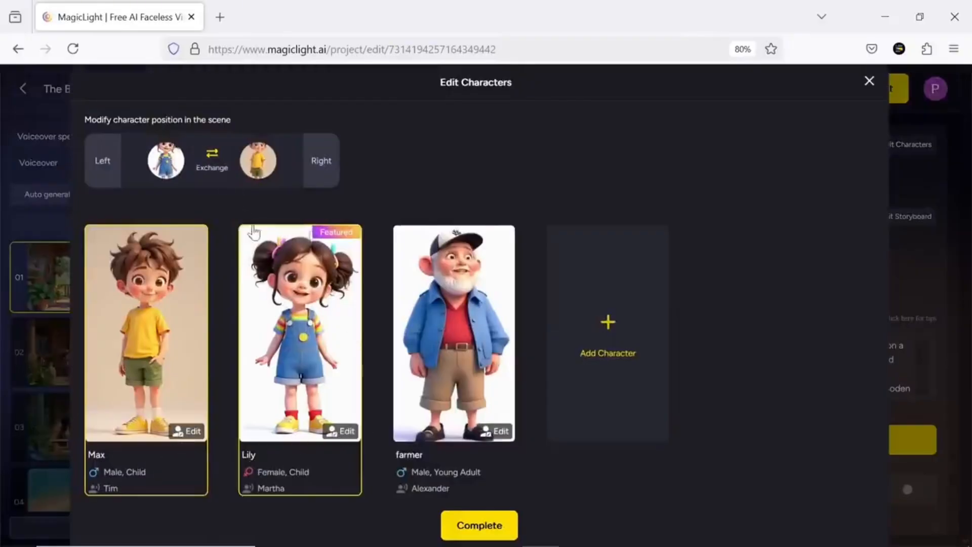
{"action": "left_click", "coordinate": [211, 156]}
{"action": "left_click", "coordinate": [211, 156]}
{"action": "left_click", "coordinate": [868, 82]}
- Search shot 1's storyboard poses for "Punching", try the second and third poses, and discard the selection
{"action": "left_click", "coordinate": [802, 274]}
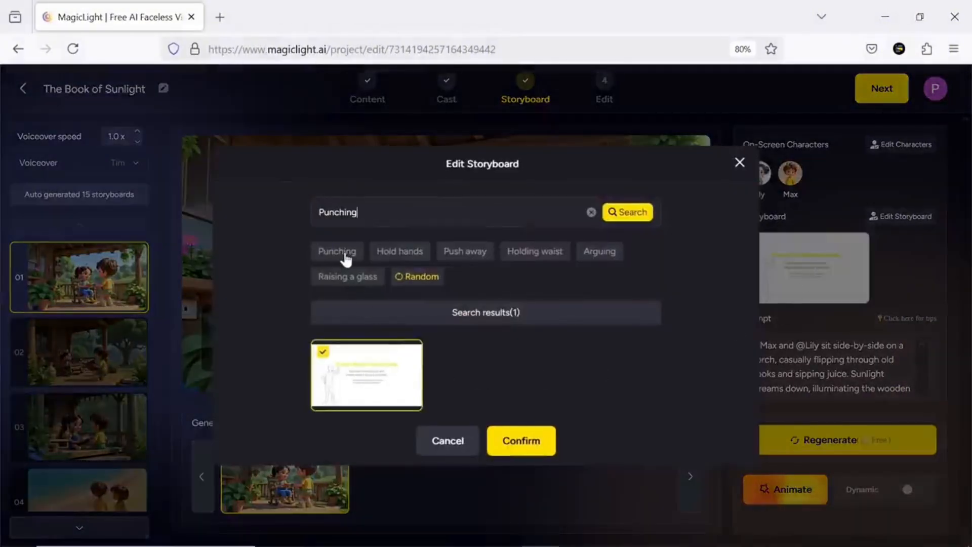
{"action": "left_click", "coordinate": [615, 211]}
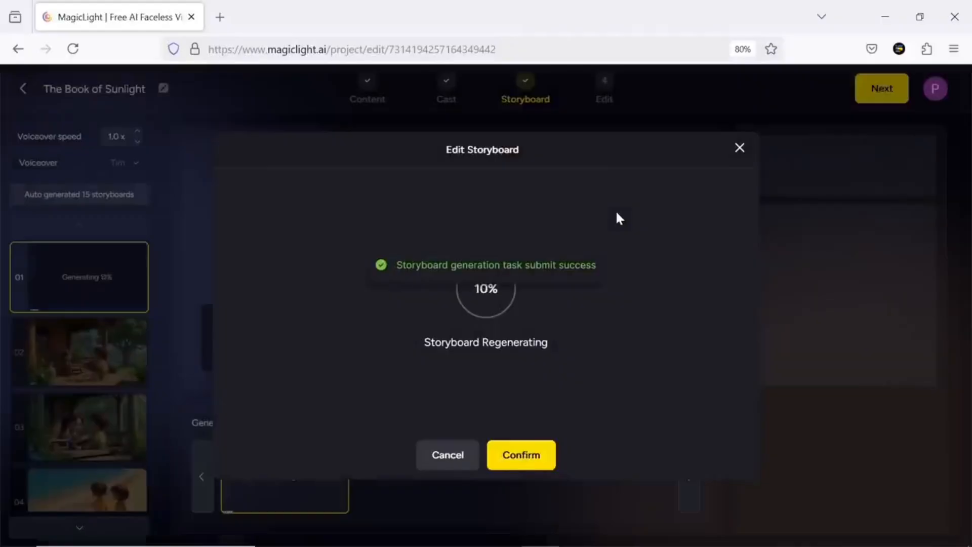
{"action": "left_click", "coordinate": [464, 344]}
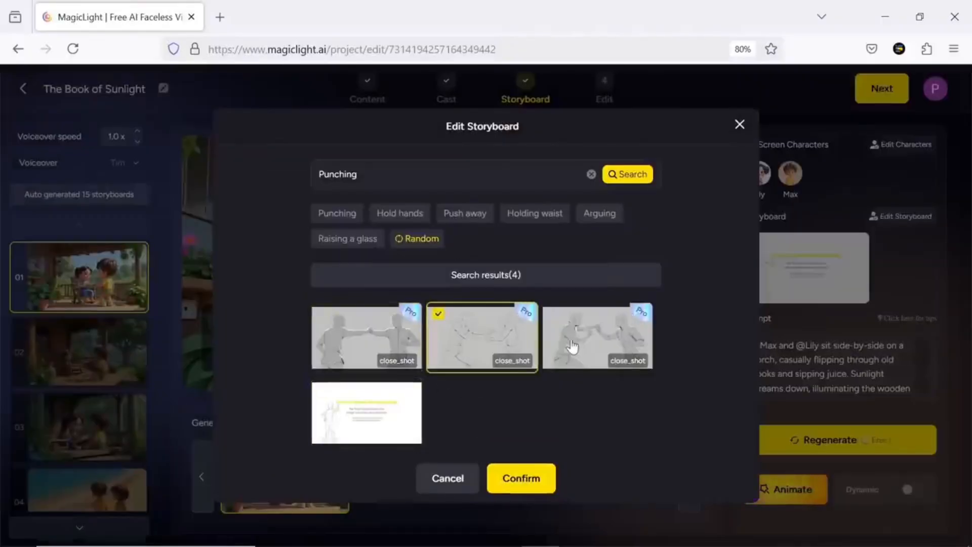
{"action": "left_click", "coordinate": [577, 347]}
{"action": "left_click", "coordinate": [448, 478]}
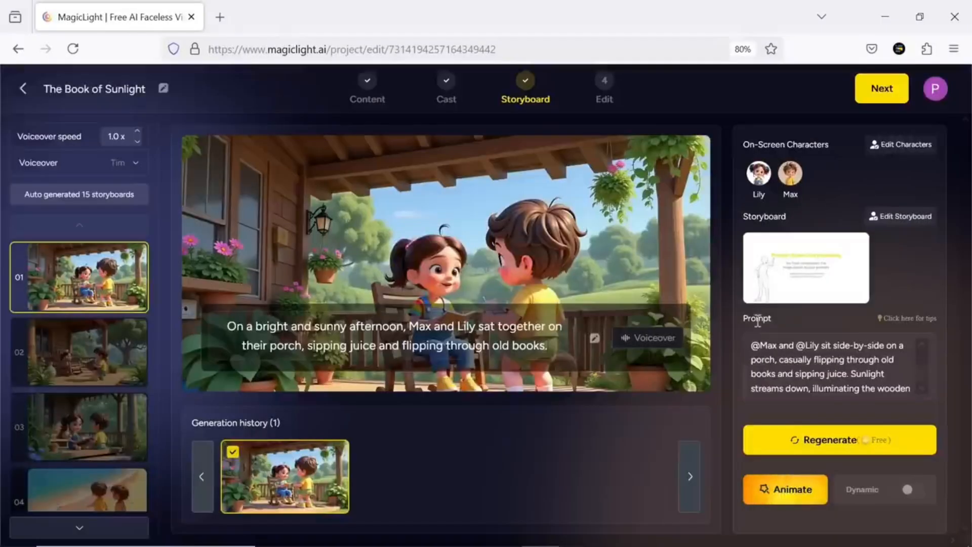
- Read through shot 1's image prompt to its end
{"action": "scroll", "coordinate": [885, 381], "scroll_direction": "down", "scroll_amount": 3}
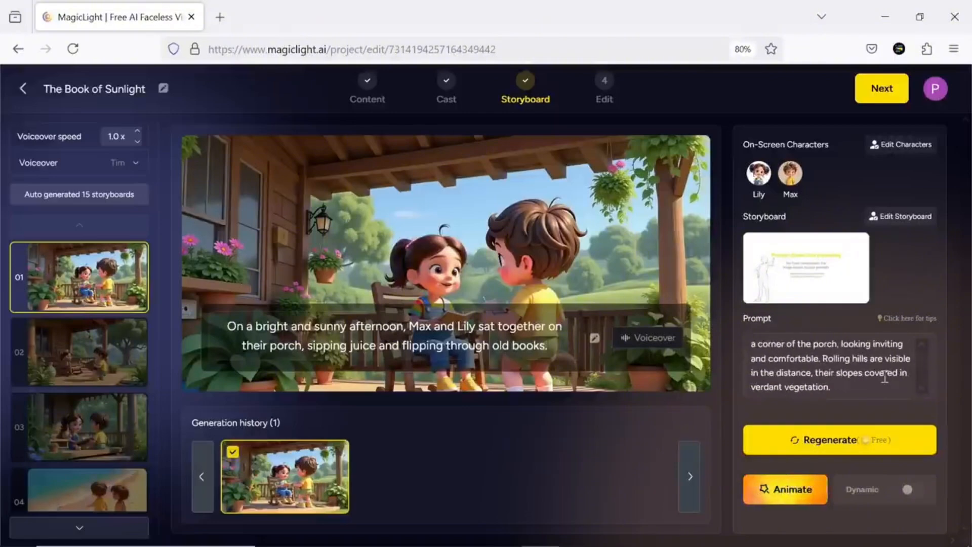
{"action": "left_click_drag", "start_coordinate": [838, 369], "coordinate": [783, 348]}
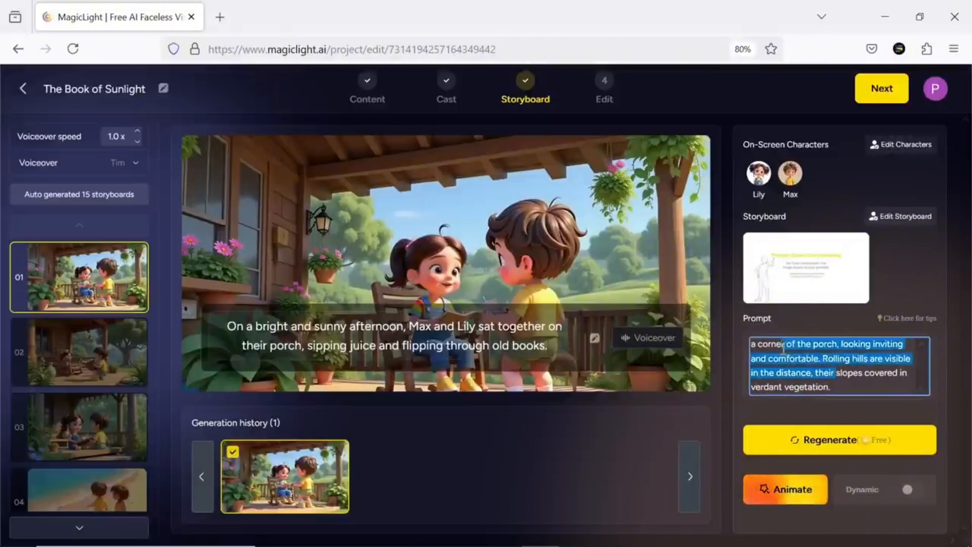
{"action": "scroll", "coordinate": [793, 356], "scroll_direction": "up", "scroll_amount": 4}
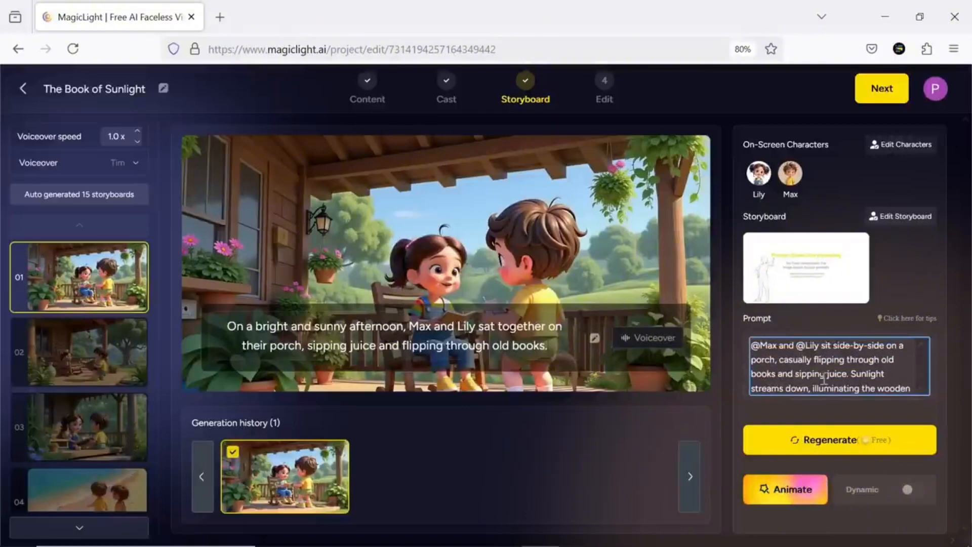
- Regenerate shot 2's image, compare it with the earlier version, and select the new image
{"action": "left_click", "coordinate": [113, 341]}
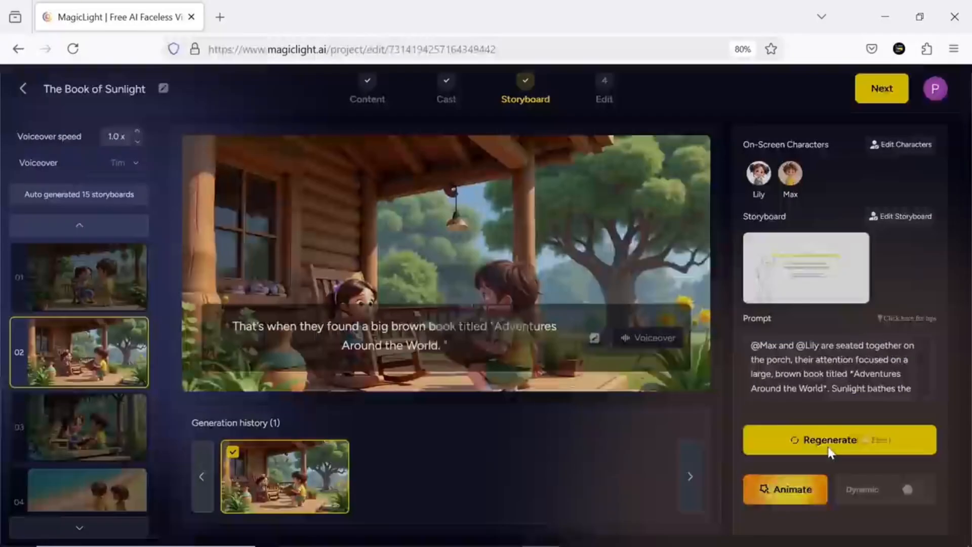
{"action": "left_click", "coordinate": [829, 448]}
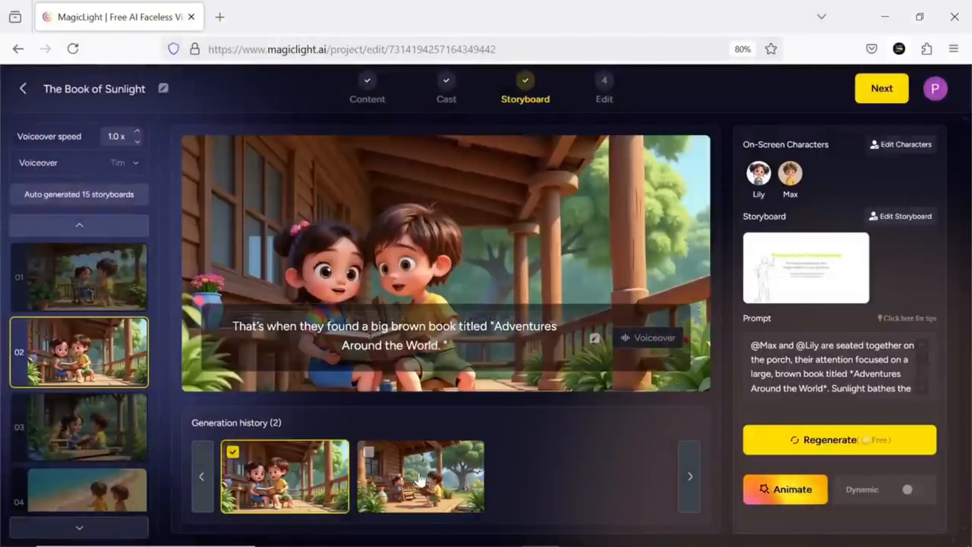
{"action": "left_click", "coordinate": [358, 486]}
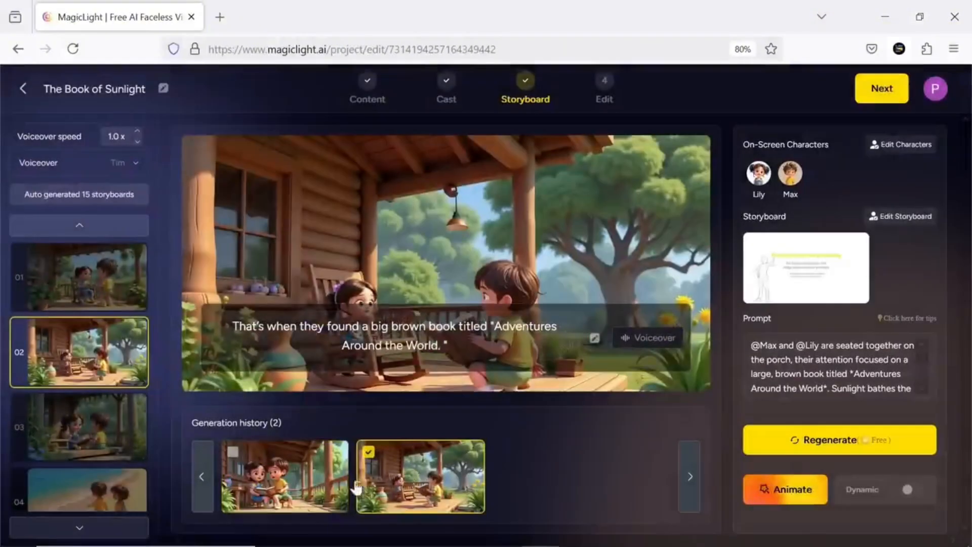
{"action": "left_click", "coordinate": [304, 479]}
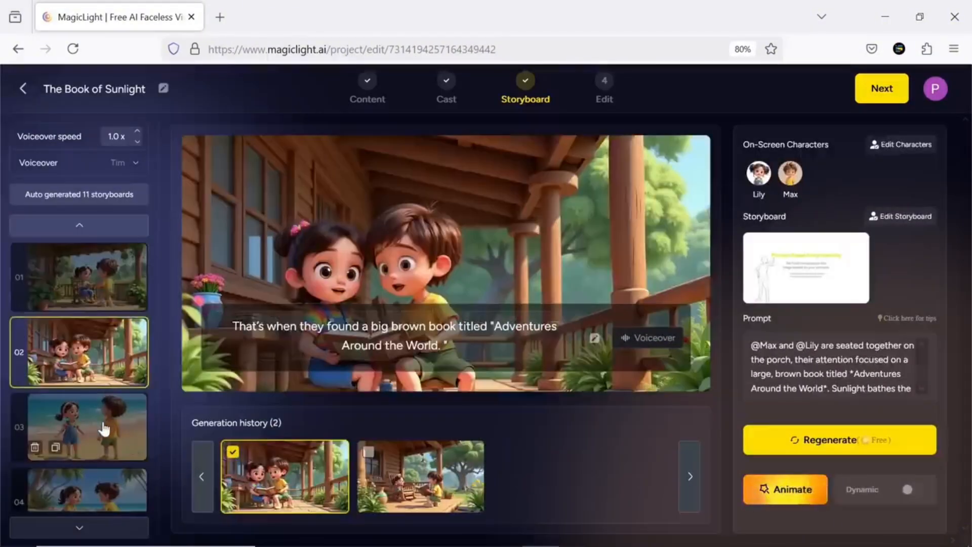
- Review the revised storyboard images and their narration shot by shot
{"action": "left_click", "coordinate": [103, 424]}
{"action": "scroll", "coordinate": [103, 424], "scroll_direction": "down", "scroll_amount": 3}
{"action": "left_click", "coordinate": [103, 424]}
{"action": "scroll", "coordinate": [104, 427], "scroll_direction": "down", "scroll_amount": 3}
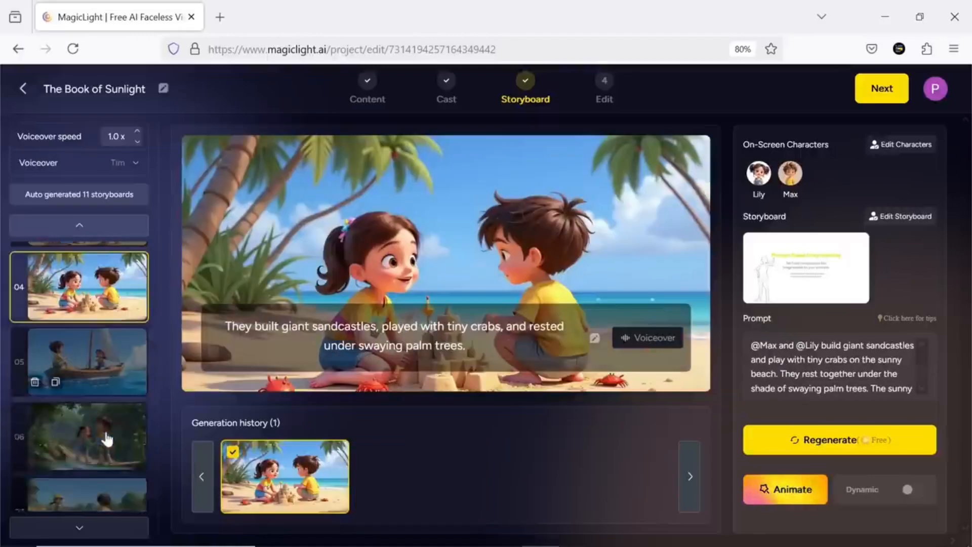
{"action": "left_click", "coordinate": [105, 430]}
{"action": "left_click", "coordinate": [107, 435]}
{"action": "left_click", "coordinate": [107, 436]}
{"action": "left_click", "coordinate": [107, 438]}
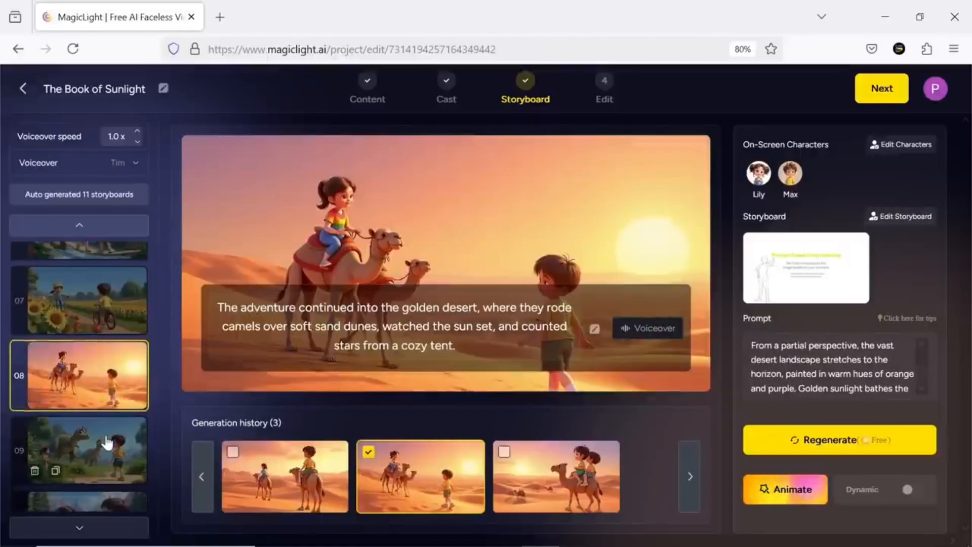
{"action": "left_click", "coordinate": [107, 442]}
{"action": "left_click", "coordinate": [107, 442]}
{"action": "left_click", "coordinate": [105, 458]}
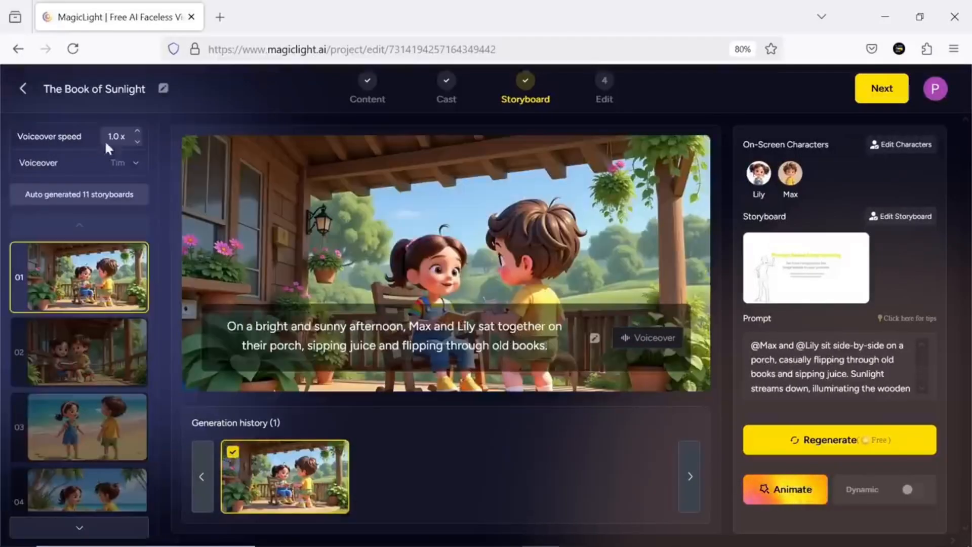
- Audition the Sophia, Jack and Emily voices and set the project's voiceover to Emily
{"action": "left_click", "coordinate": [135, 166]}
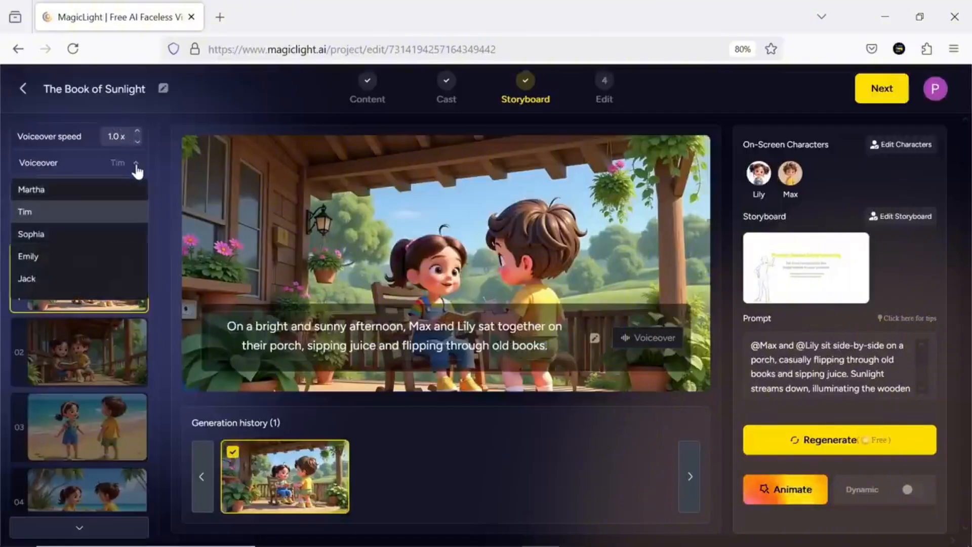
{"action": "left_click", "coordinate": [123, 235]}
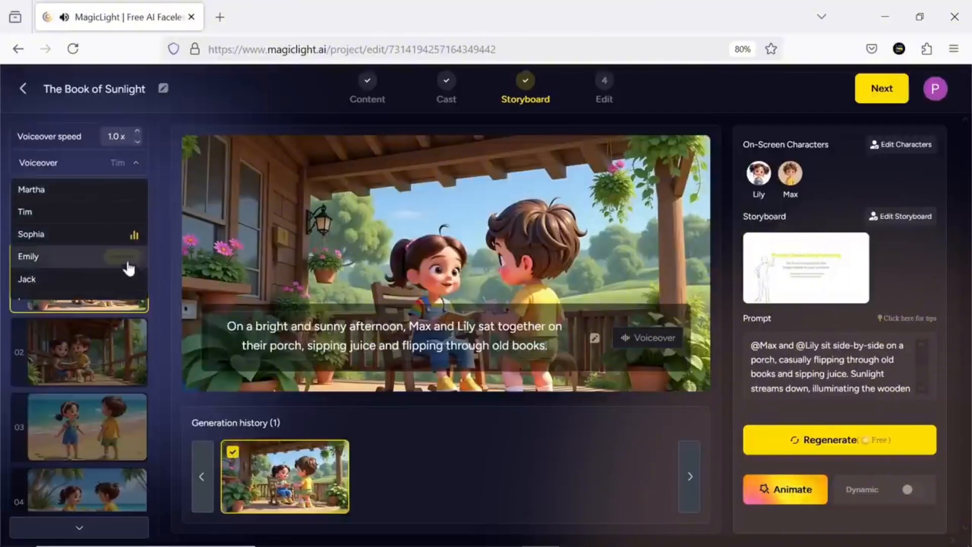
{"action": "mouse_move", "coordinate": [128, 287]}
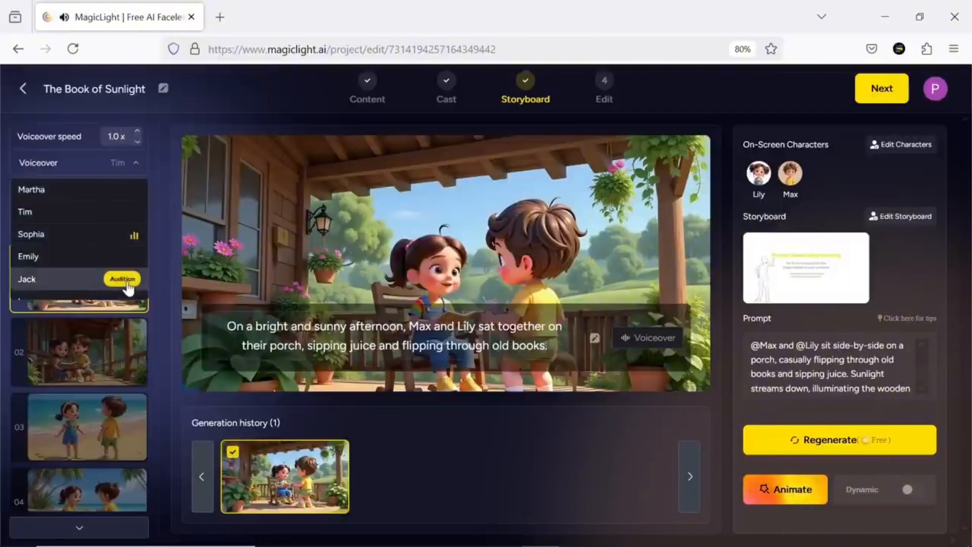
{"action": "scroll", "coordinate": [129, 288], "scroll_direction": "down", "scroll_amount": 2}
{"action": "mouse_move", "coordinate": [128, 270]}
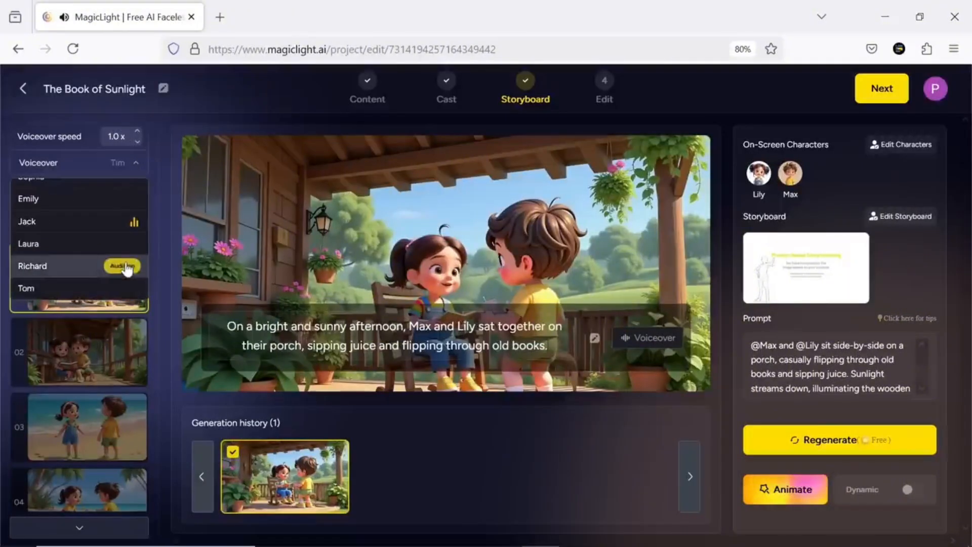
{"action": "mouse_move", "coordinate": [128, 253]}
{"action": "scroll", "coordinate": [117, 265], "scroll_direction": "up", "scroll_amount": 3}
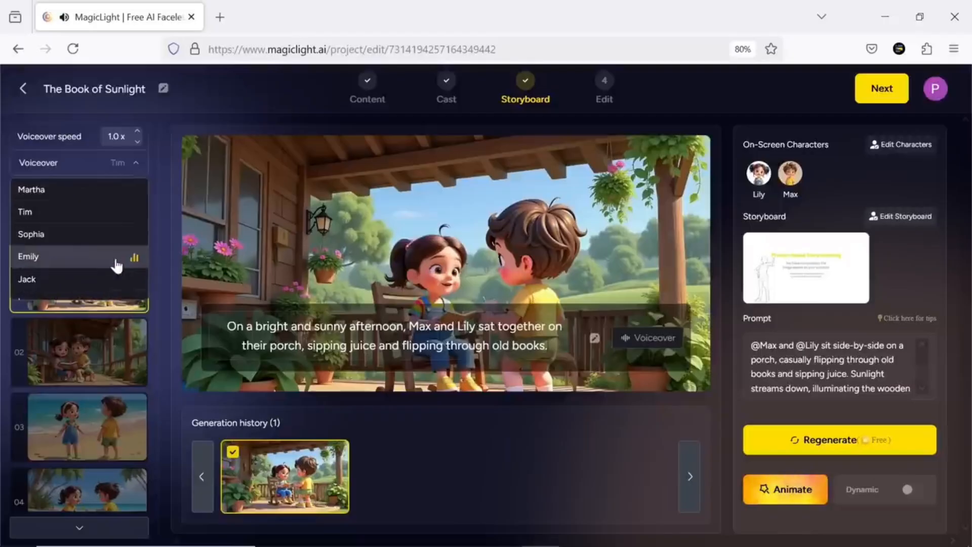
{"action": "left_click", "coordinate": [76, 259]}
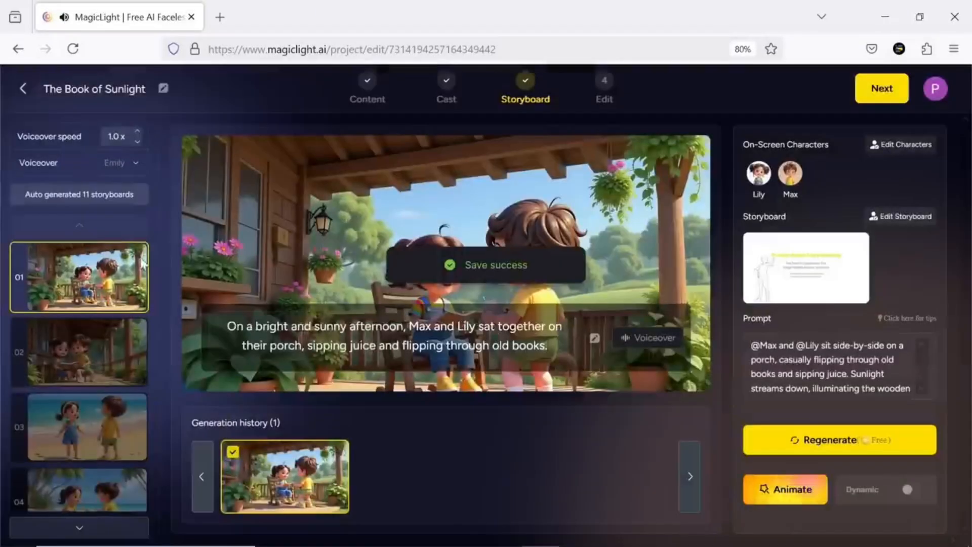
- Examine the voice and speaker options for shot 3's narration
{"action": "left_click", "coordinate": [126, 374]}
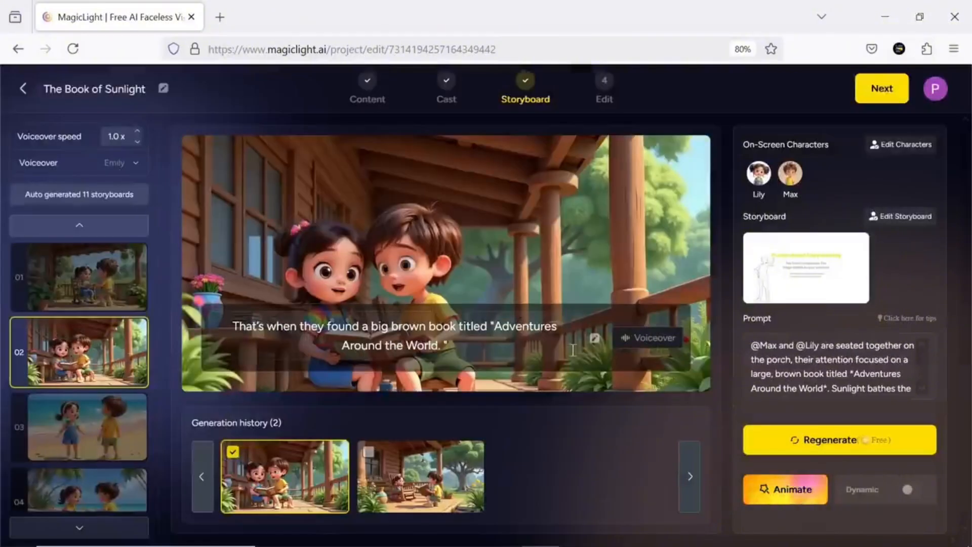
{"action": "left_click", "coordinate": [86, 427]}
{"action": "left_click", "coordinate": [648, 337]}
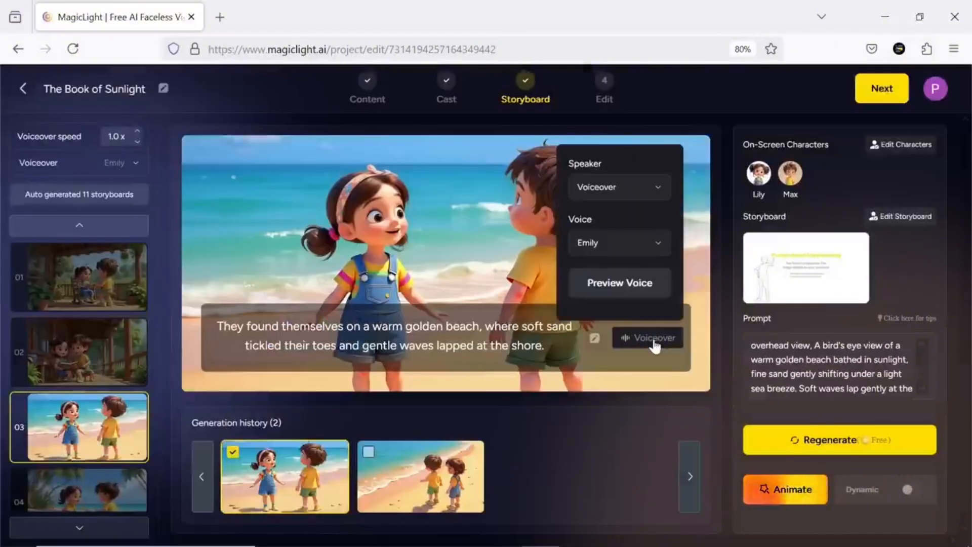
{"action": "left_click", "coordinate": [657, 246]}
{"action": "left_click", "coordinate": [660, 188]}
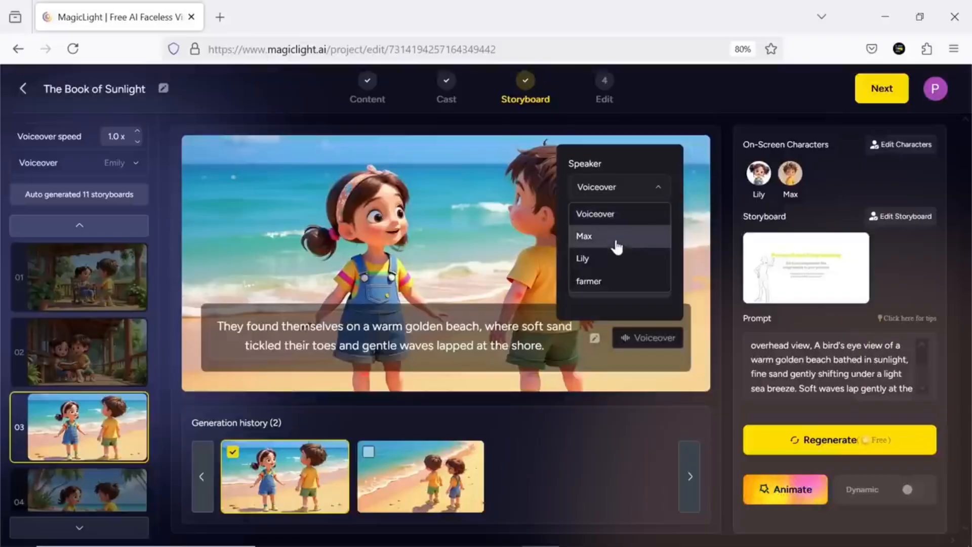
- Leave the speaker options and highlight most of shot 3's narration text
{"action": "left_click", "coordinate": [577, 343]}
{"action": "left_click", "coordinate": [550, 347]}
{"action": "left_click_drag", "start_coordinate": [552, 347], "coordinate": [321, 329]}
{"action": "left_click", "coordinate": [322, 329]}
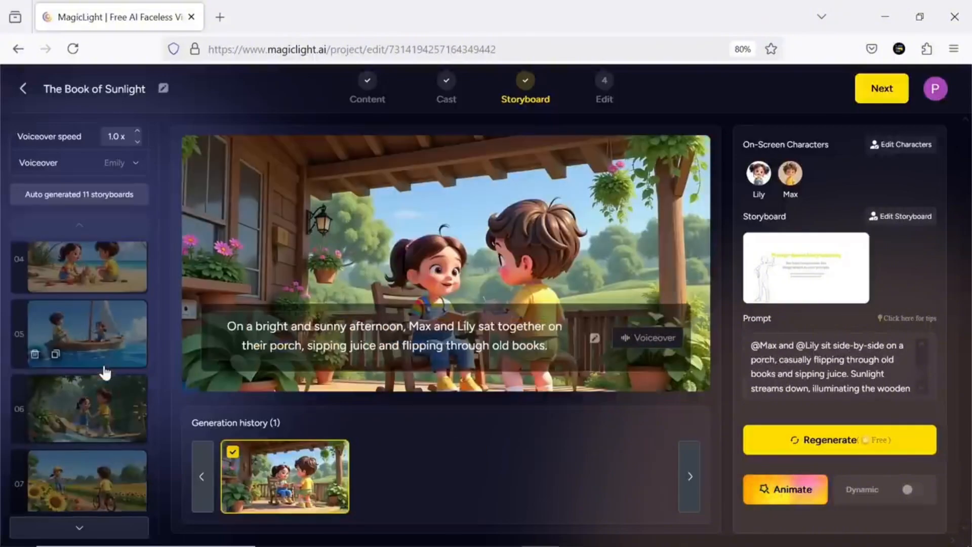
- Animate shot 1 with Animate Pro using intelligent generation based on the screen, and preview the resulting clip
{"action": "scroll", "coordinate": [104, 375], "scroll_direction": "up", "scroll_amount": 5}
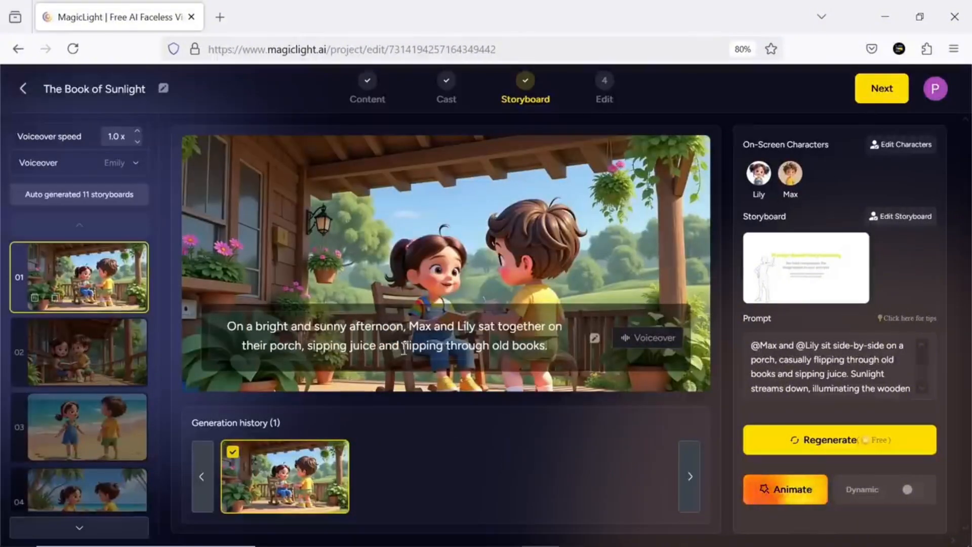
{"action": "left_click", "coordinate": [779, 491]}
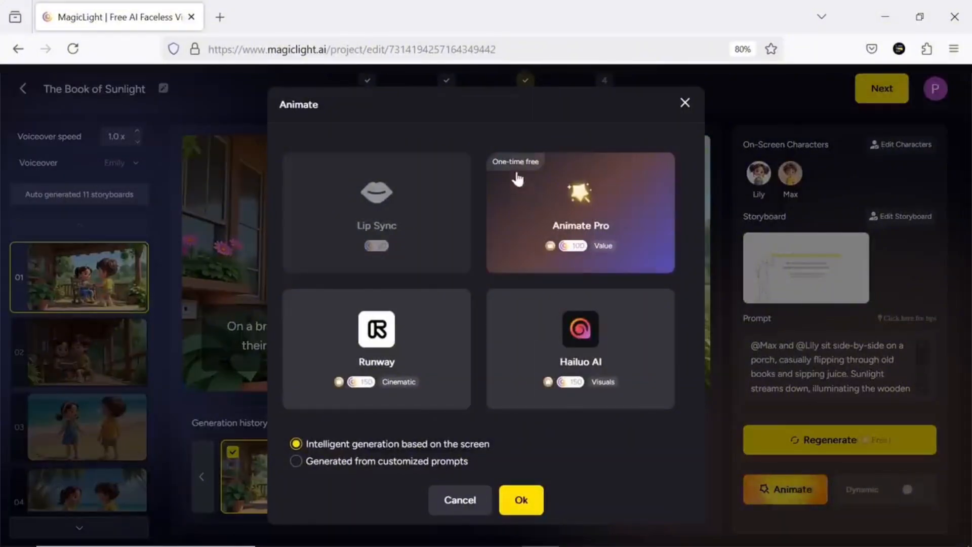
{"action": "left_click", "coordinate": [436, 377]}
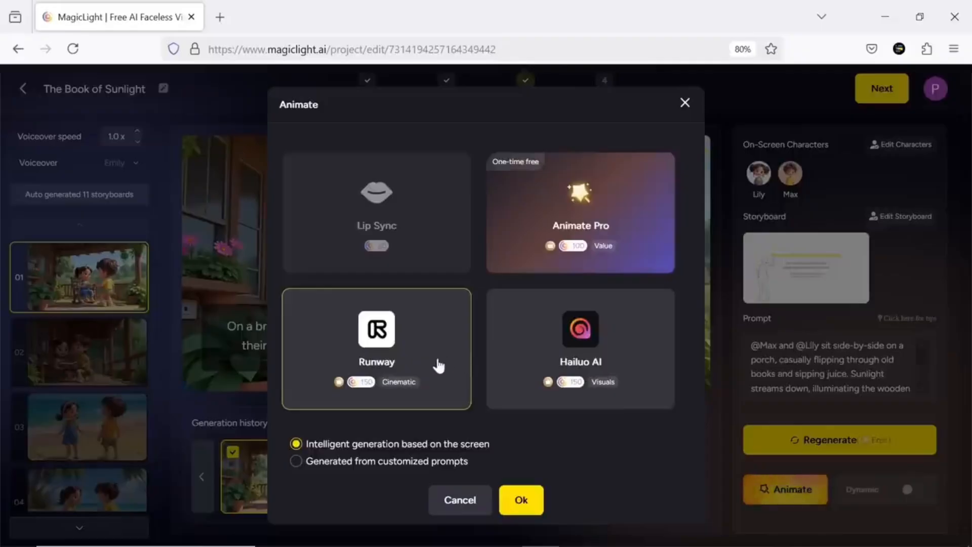
{"action": "left_click", "coordinate": [566, 358]}
{"action": "left_click", "coordinate": [589, 223]}
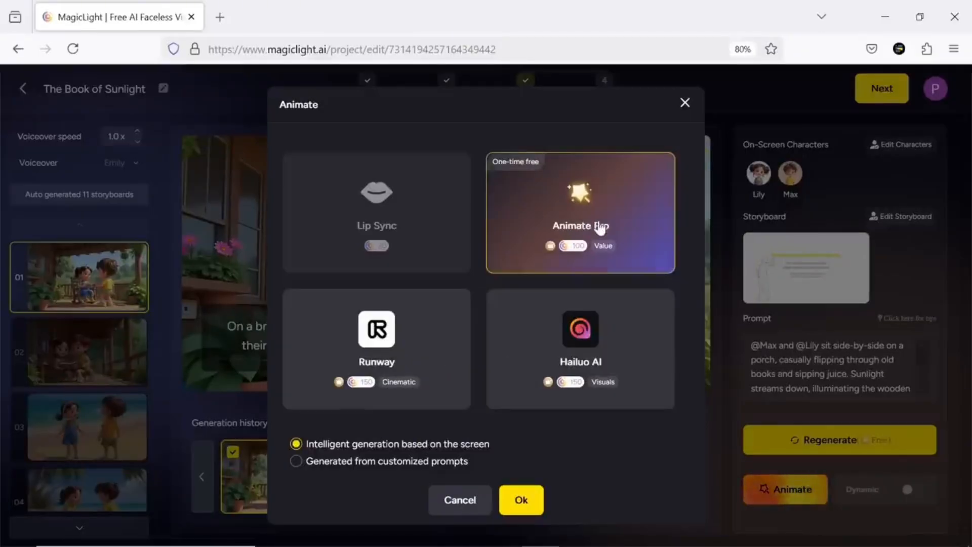
{"action": "left_click", "coordinate": [521, 499]}
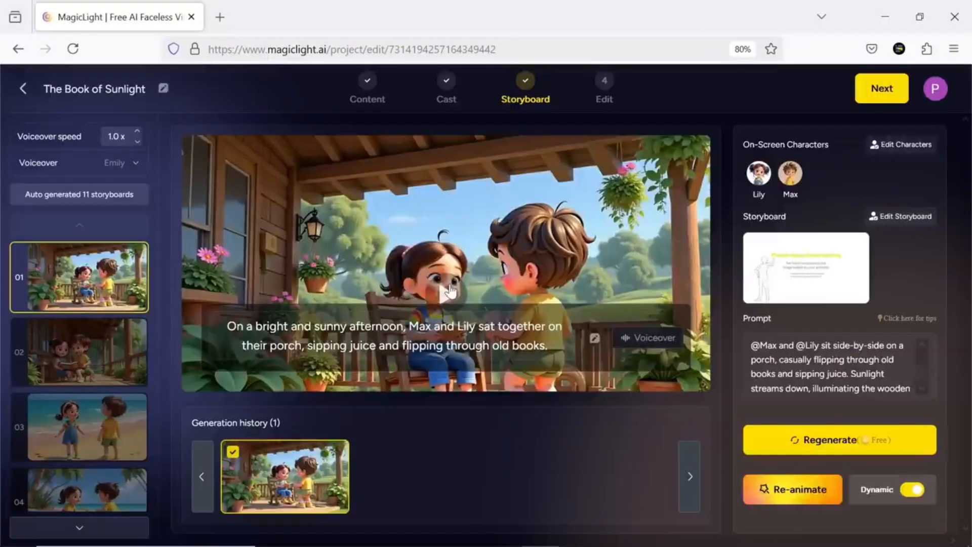
{"action": "left_click", "coordinate": [447, 292]}
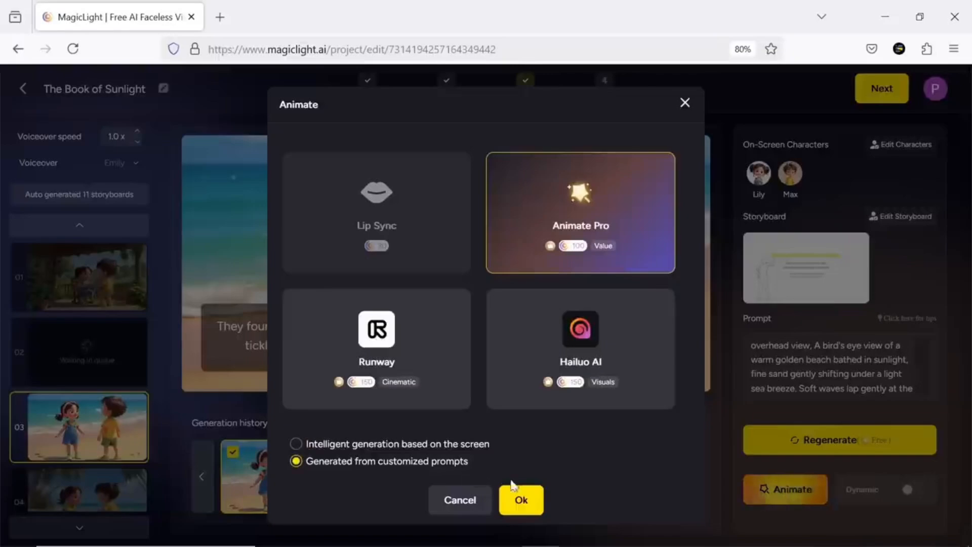
- Animate shot 3 with Animate Pro generated from customized prompts, and view the other animated shots
{"action": "left_click", "coordinate": [520, 501]}
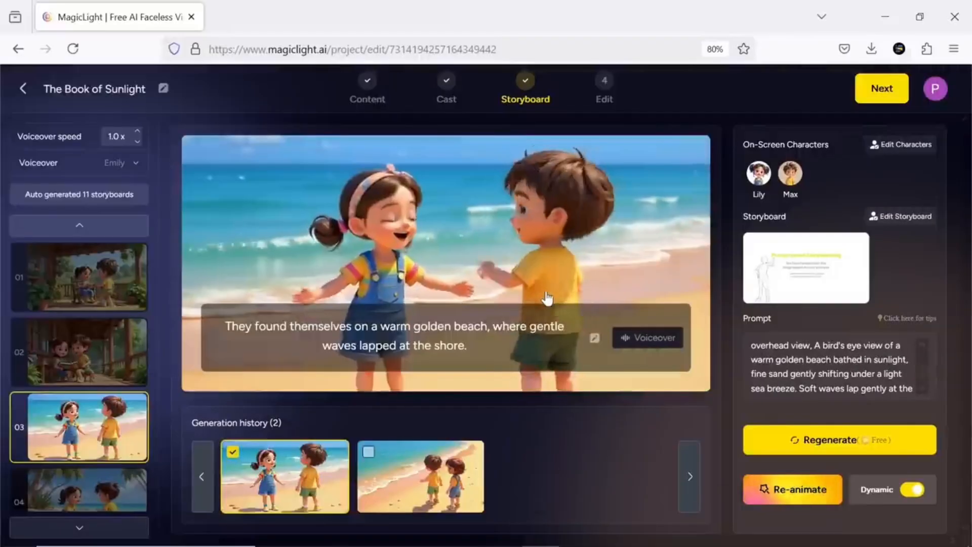
{"action": "left_click", "coordinate": [128, 409]}
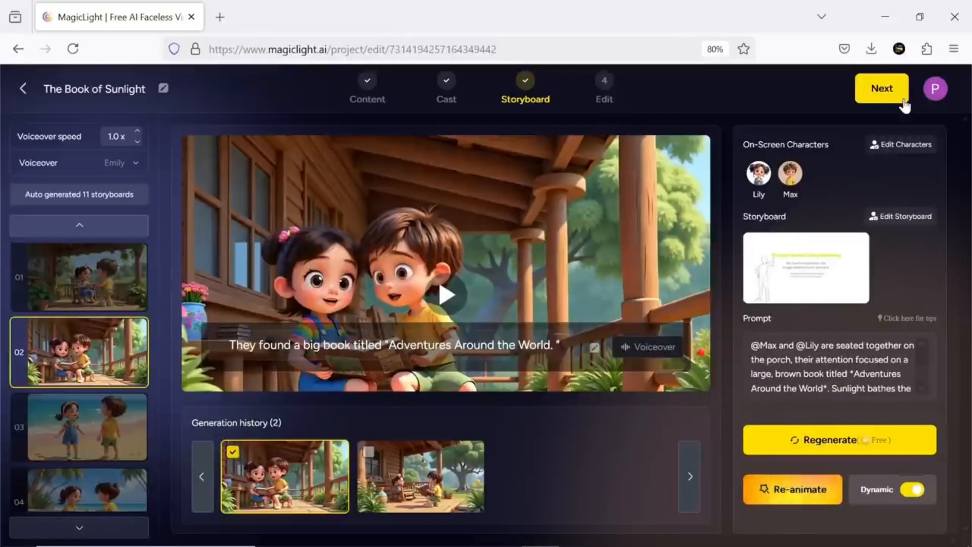
- Proceed to the final edit stage and try several shots as the cover image, settling on the first porch scene
{"action": "left_click", "coordinate": [904, 96]}
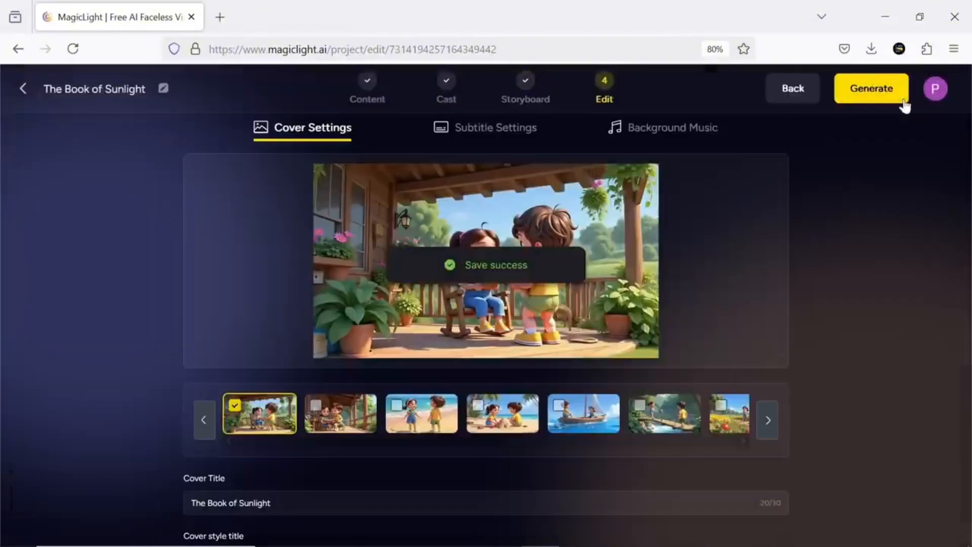
{"action": "left_click", "coordinate": [355, 425]}
{"action": "left_click", "coordinate": [526, 425]}
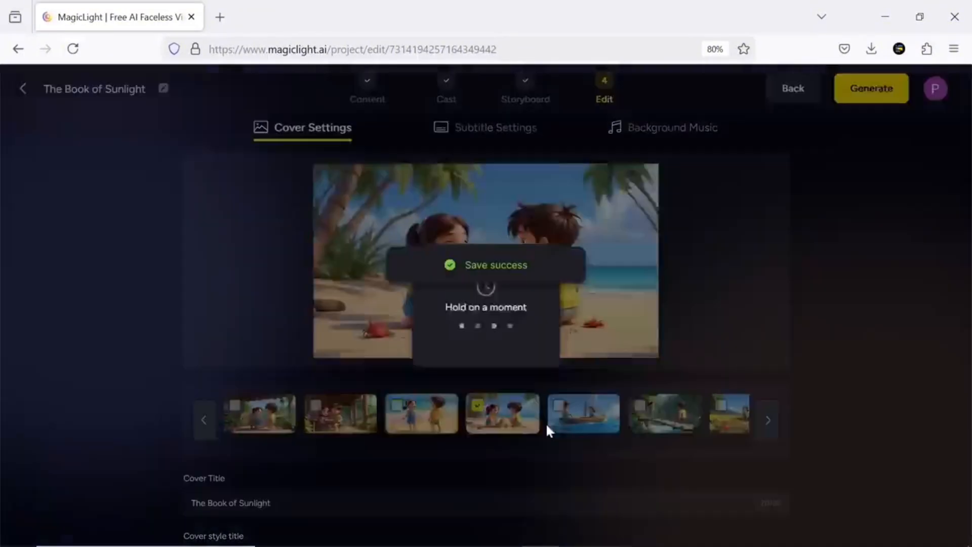
{"action": "left_click", "coordinate": [552, 423]}
- Try the red header style on the cover and set the cover title style to No Title
{"action": "scroll", "coordinate": [306, 512], "scroll_direction": "down", "scroll_amount": 2}
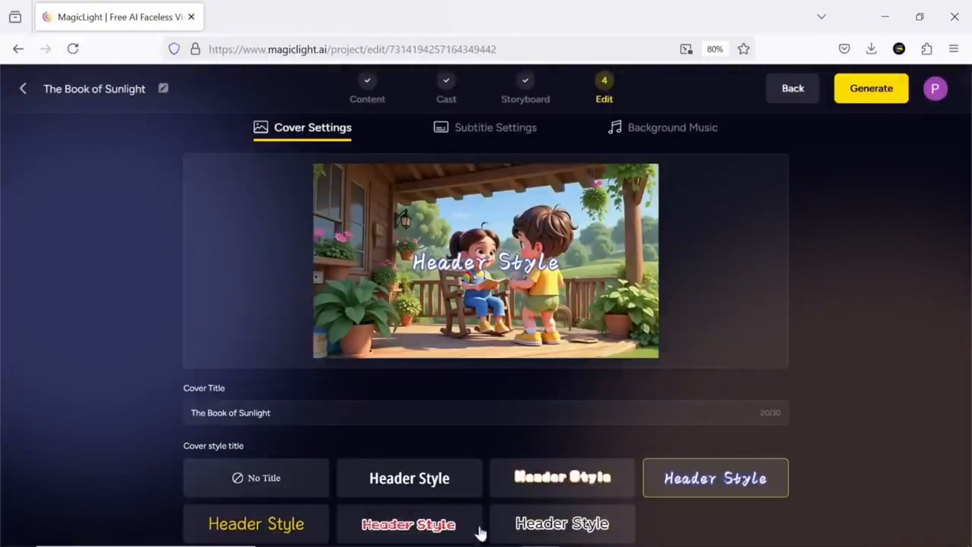
{"action": "left_click", "coordinate": [429, 531]}
{"action": "left_click", "coordinate": [309, 484]}
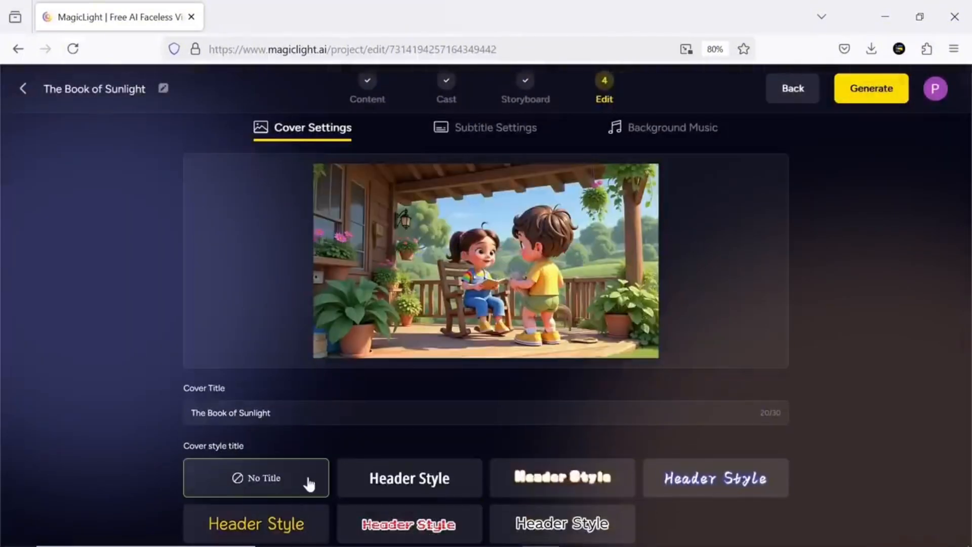
- Try the plain white and thick outlined subtitle styles, and set the video's subtitles to No Subtitle
{"action": "left_click", "coordinate": [474, 145]}
{"action": "left_click", "coordinate": [375, 431]}
{"action": "left_click", "coordinate": [498, 431]}
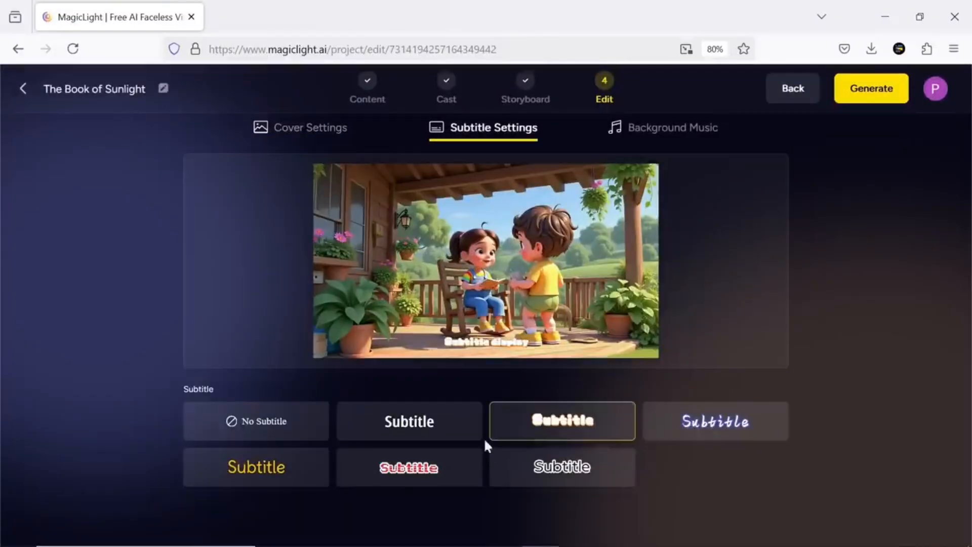
{"action": "left_click", "coordinate": [293, 435]}
- Preview several background tracks, including Dance Number 24449, and set the background music to Where'd the Sun Go
{"action": "left_click", "coordinate": [658, 136]}
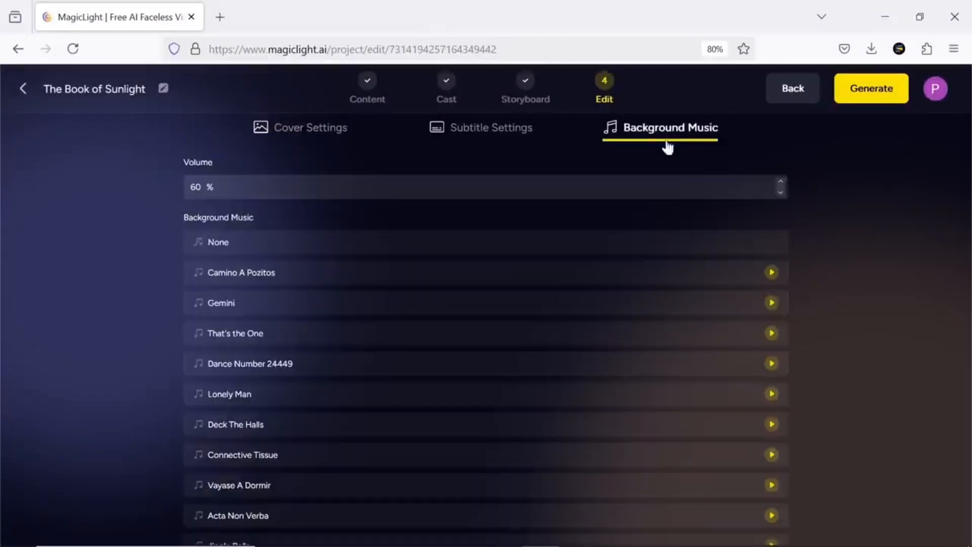
{"action": "left_click", "coordinate": [231, 245]}
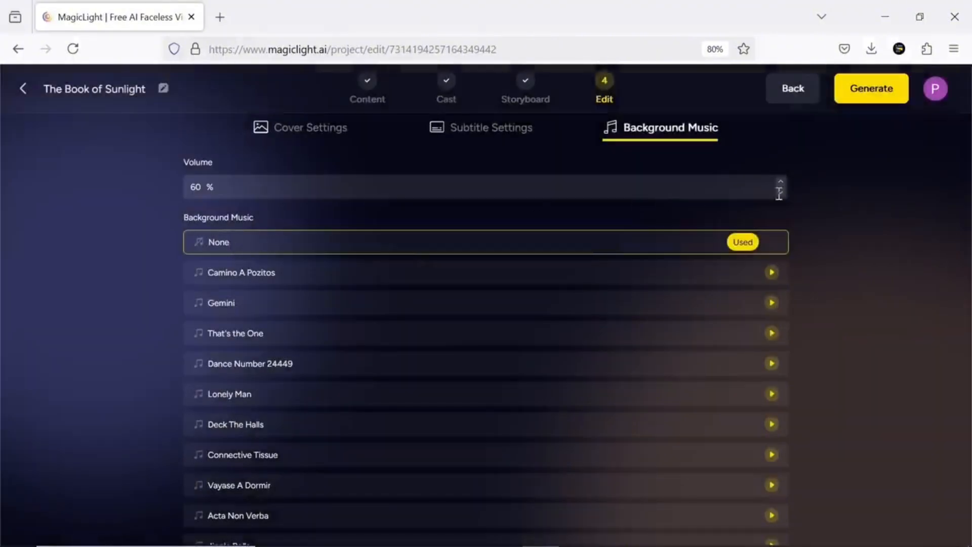
{"action": "left_click", "coordinate": [772, 272]}
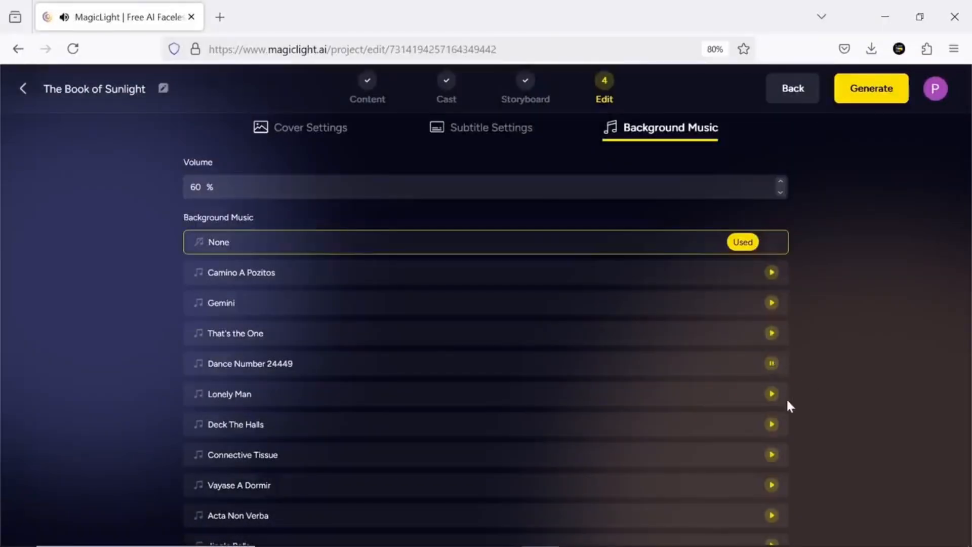
{"action": "scroll", "coordinate": [788, 403], "scroll_direction": "down", "scroll_amount": 5}
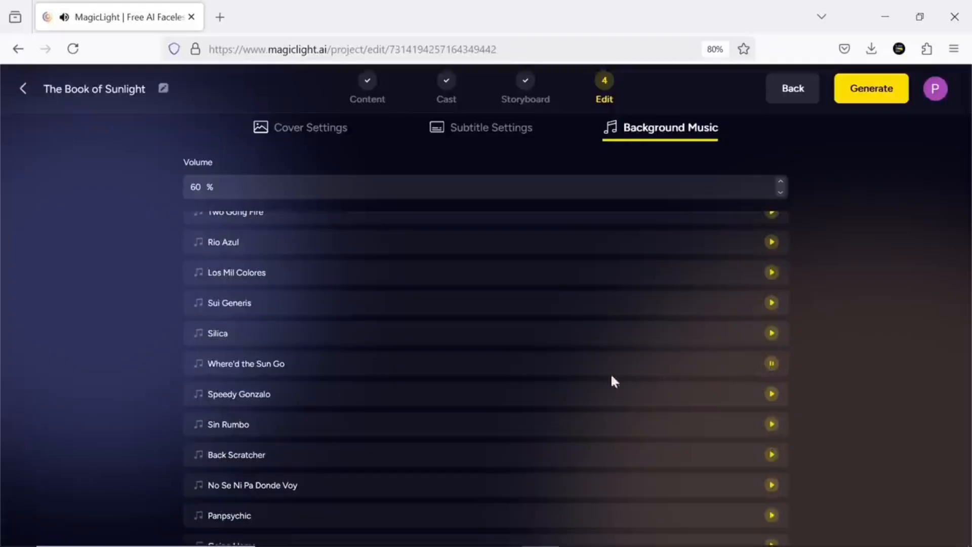
{"action": "left_click", "coordinate": [281, 367]}
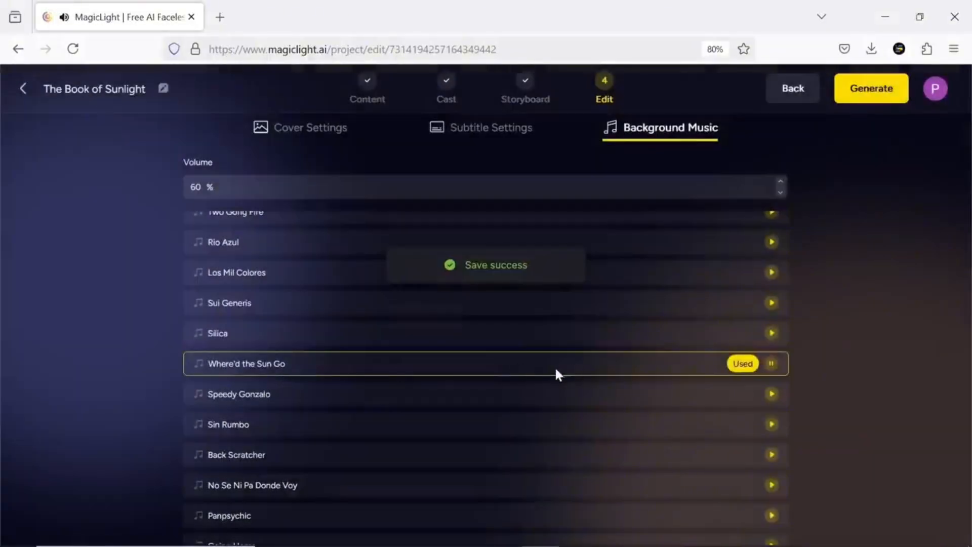
- Generate the final video in 16:9 ratio and play it back in full screen
{"action": "left_click", "coordinate": [874, 96]}
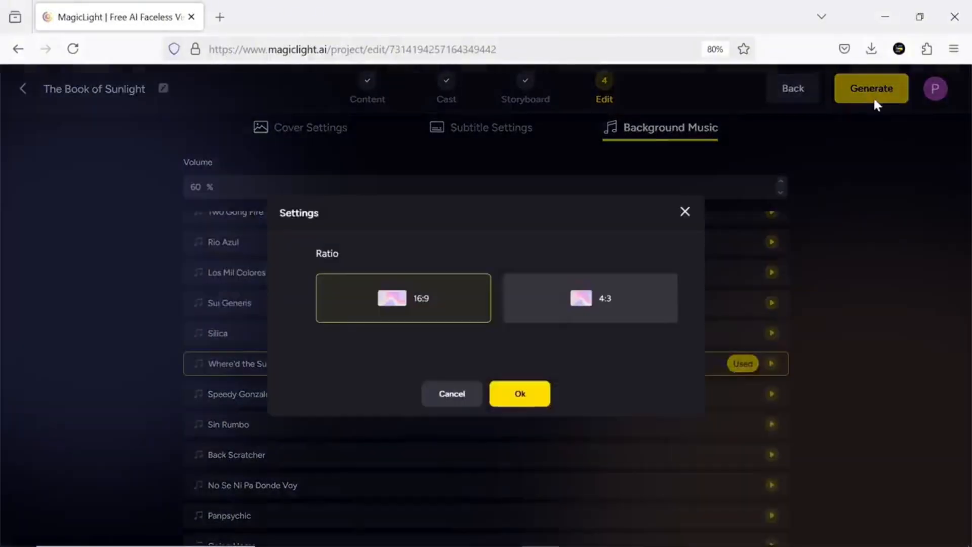
{"action": "left_click", "coordinate": [518, 395]}
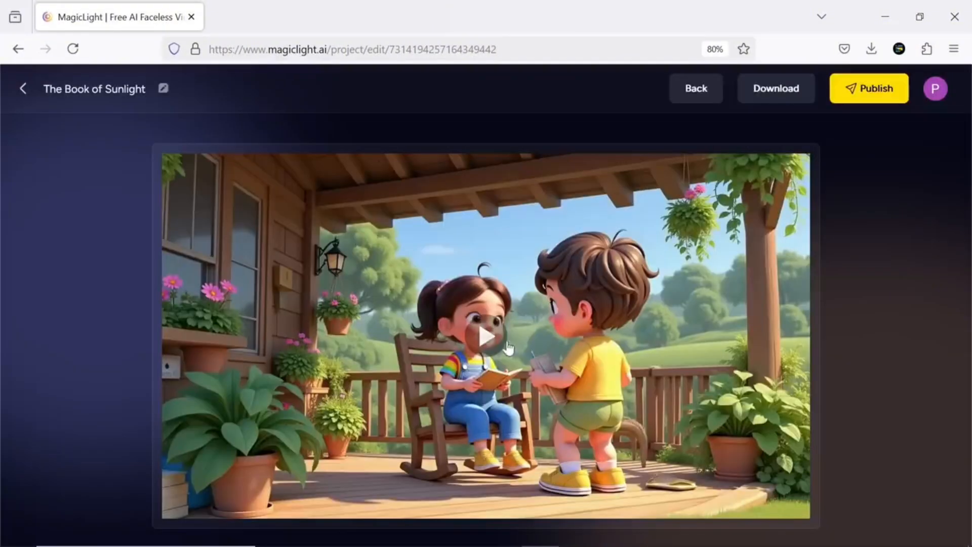
{"action": "left_click", "coordinate": [502, 345]}
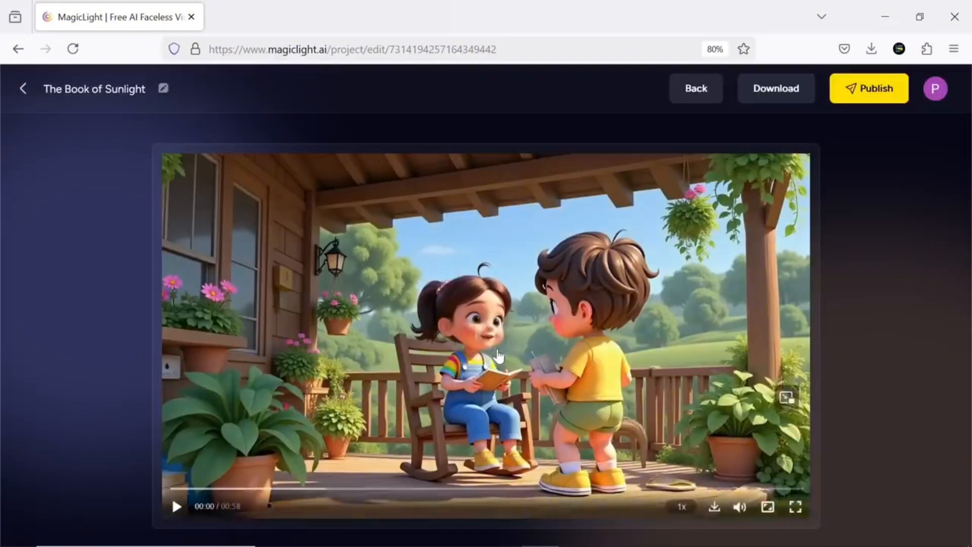
{"action": "left_click", "coordinate": [794, 512]}
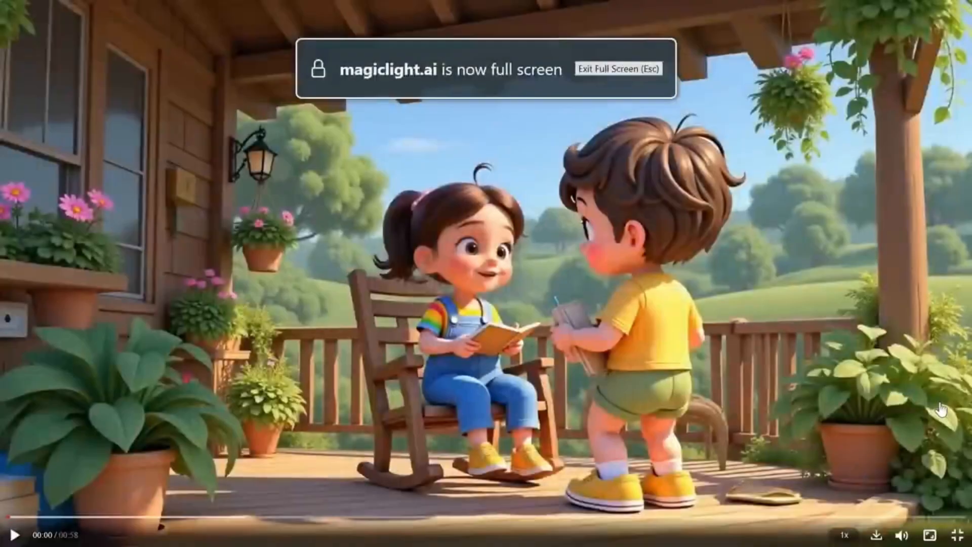
{"action": "left_click", "coordinate": [599, 278]}
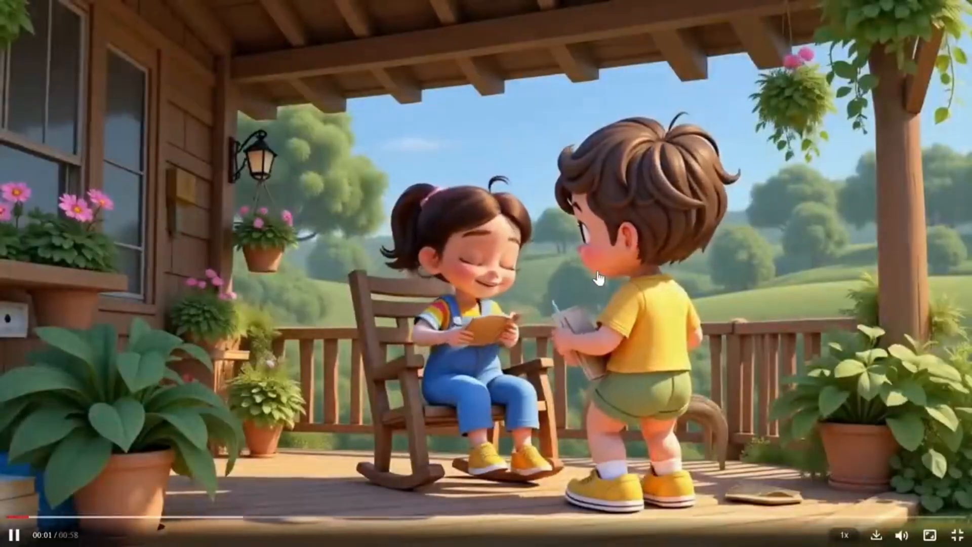